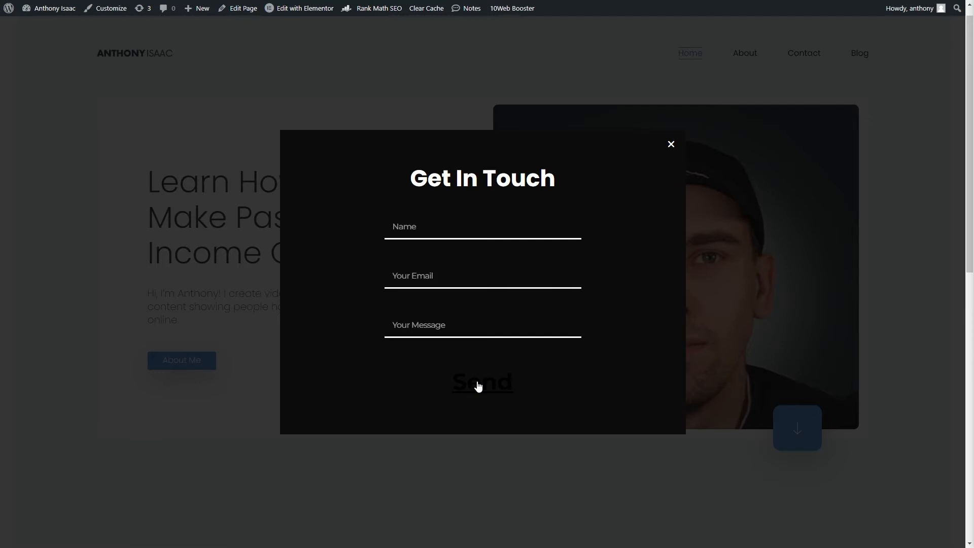
Open the list of Elementor popup templates in the WordPress dashboard.
left_click(242, 203)
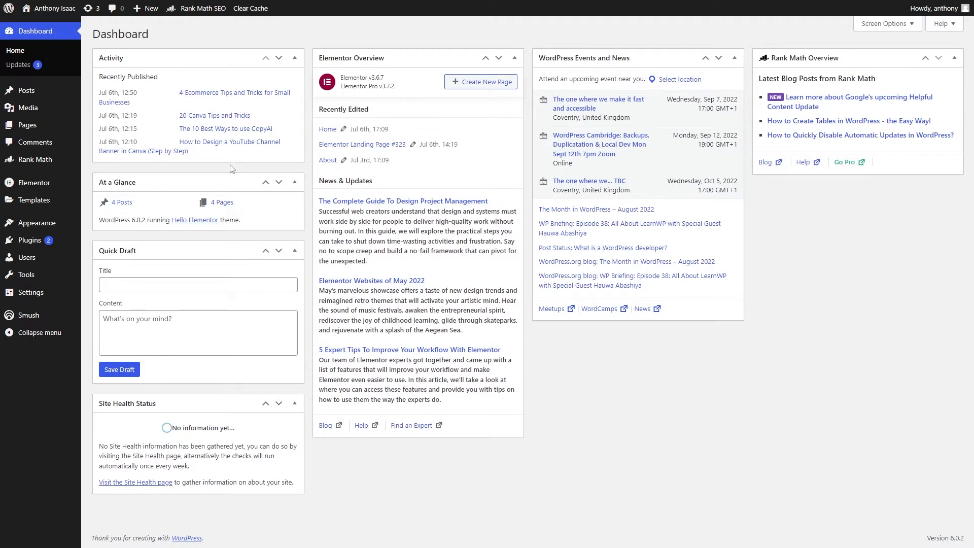
mouse_move(63, 187)
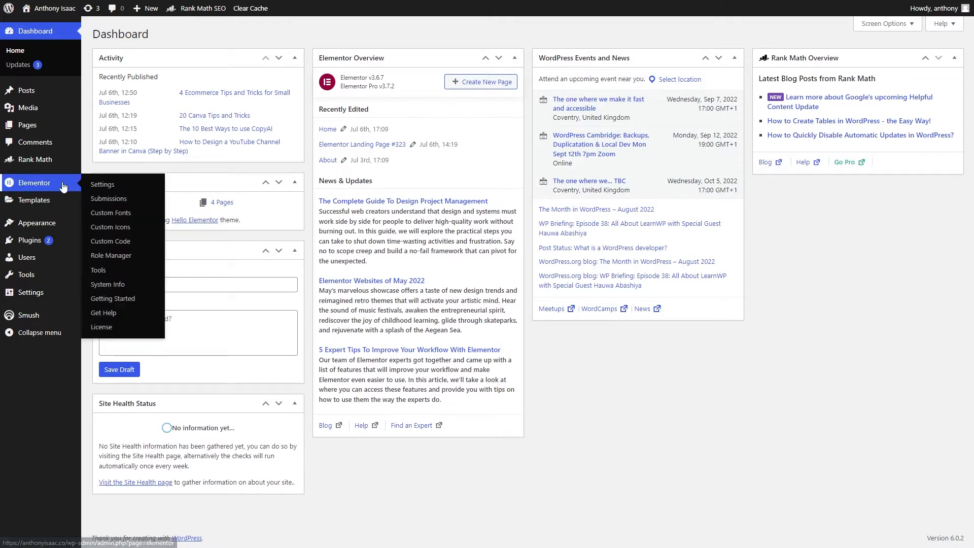
mouse_move(46, 206)
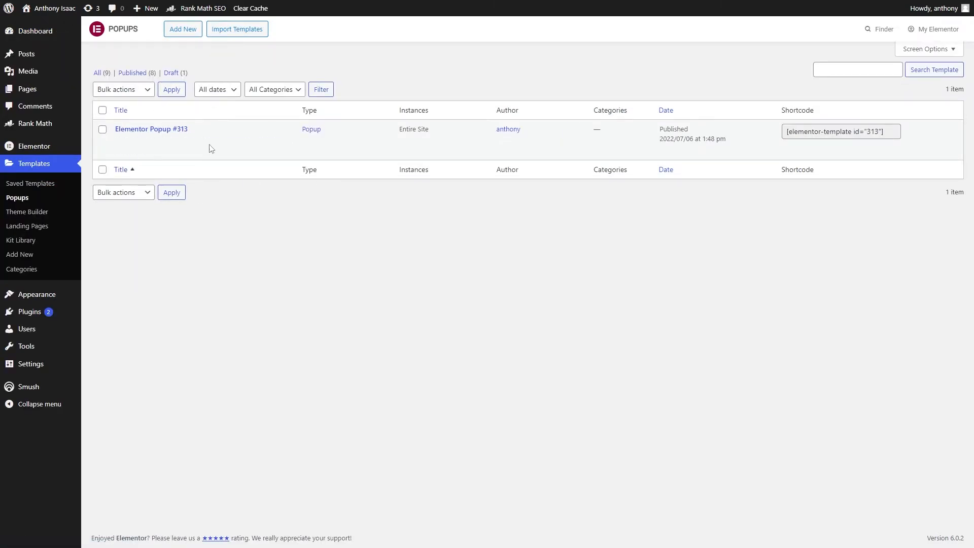
mouse_move(160, 154)
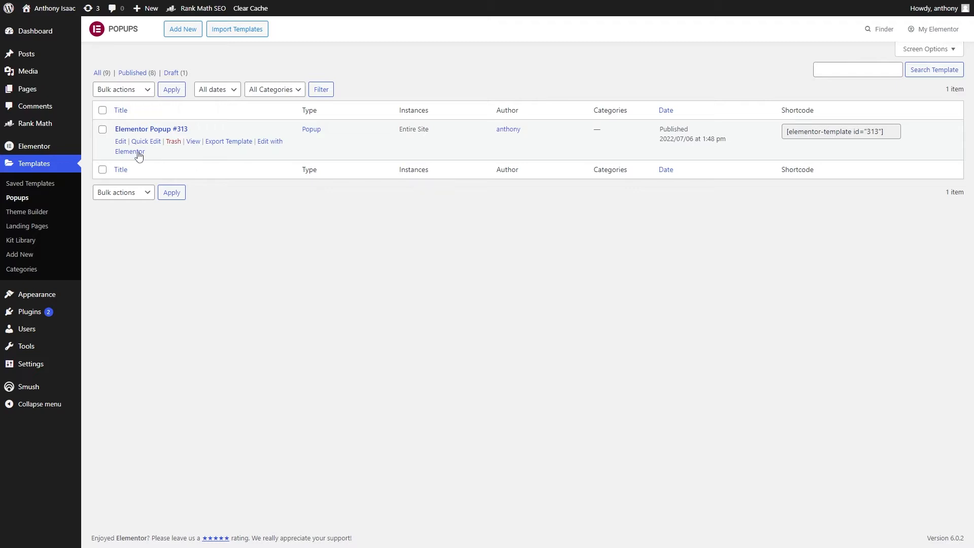
Create a new template of type Popup, leaving its optional name empty.
left_click(186, 31)
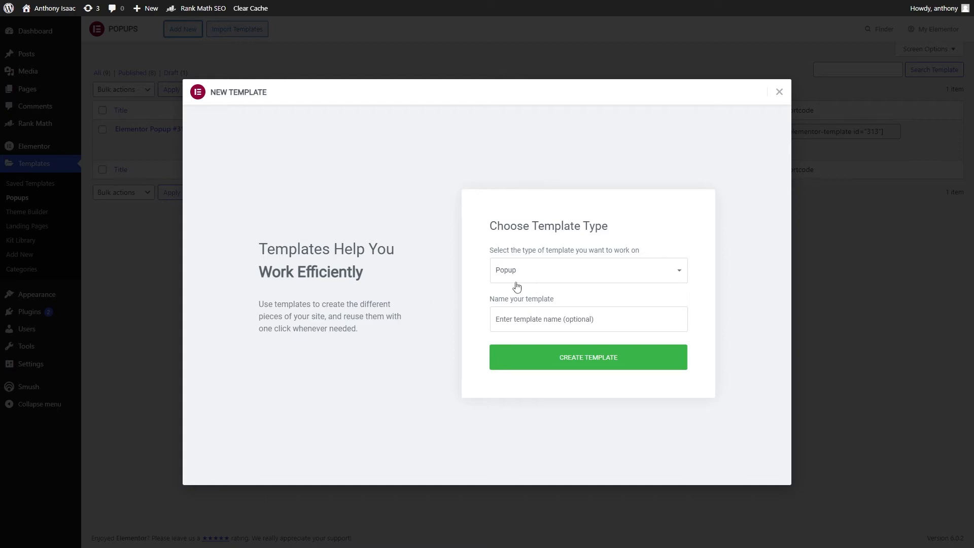
left_click(543, 274)
left_click(545, 274)
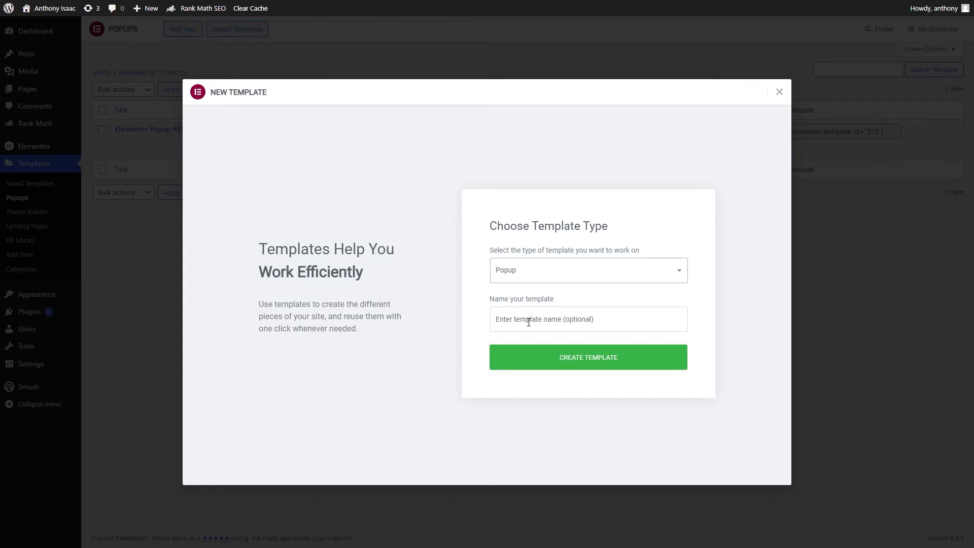
left_click(590, 358)
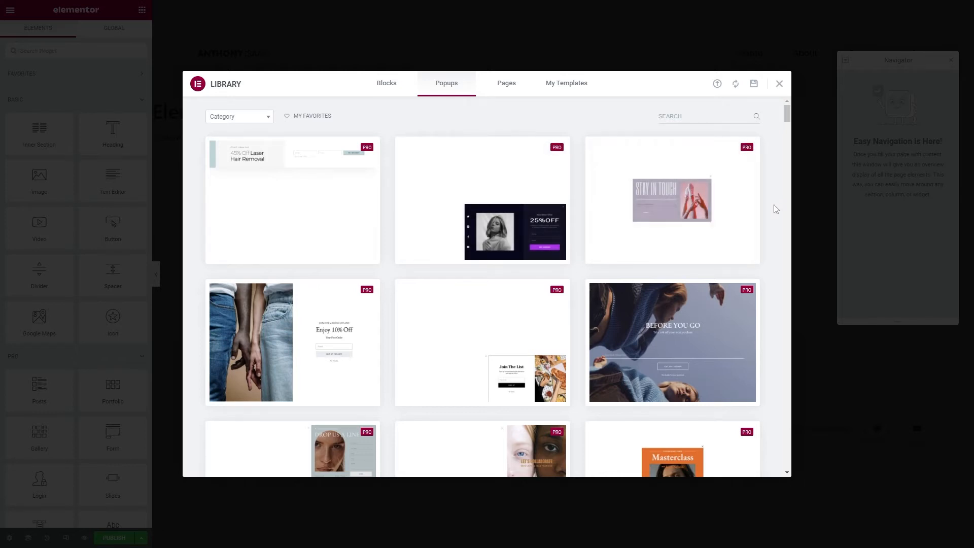
Browse the popup designs in the template library and preview the "Need Help To Maximize Your Business?" design.
scroll(776, 209, "down", 3)
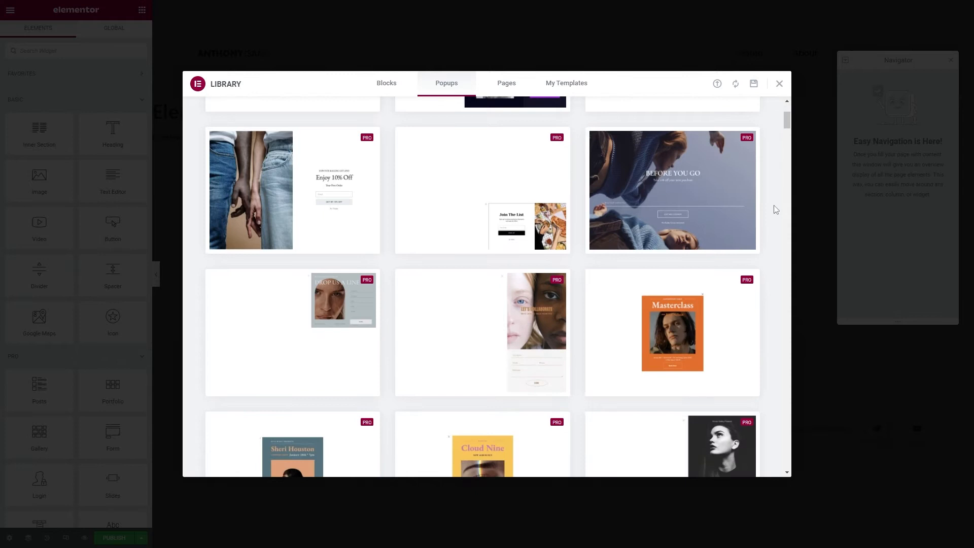
scroll(776, 210, "down", 2)
scroll(776, 210, "down", 4)
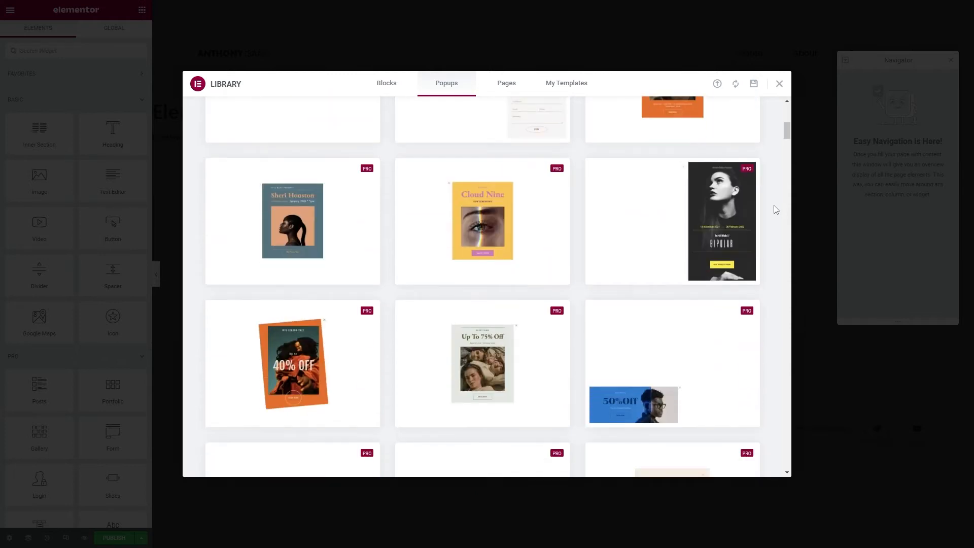
scroll(776, 210, "down", 5)
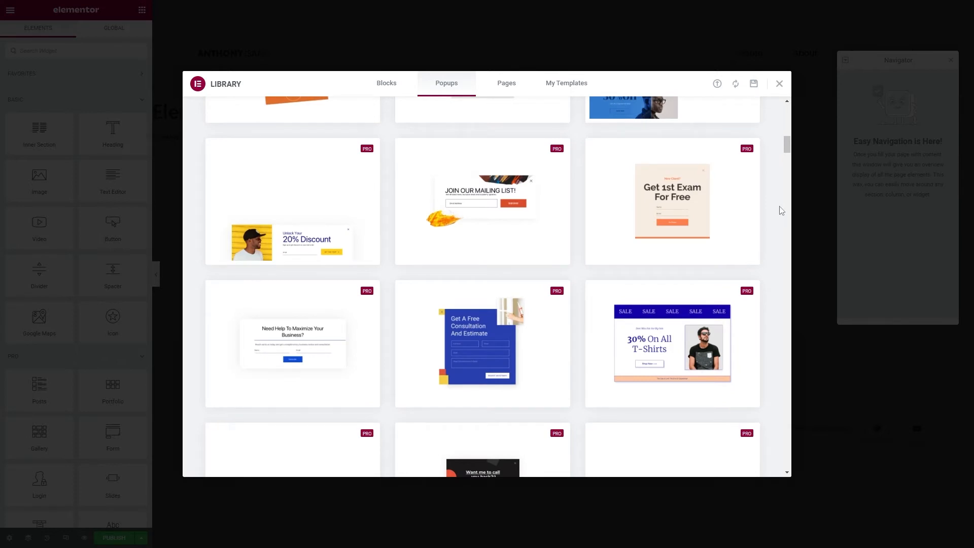
scroll(781, 211, "down", 3)
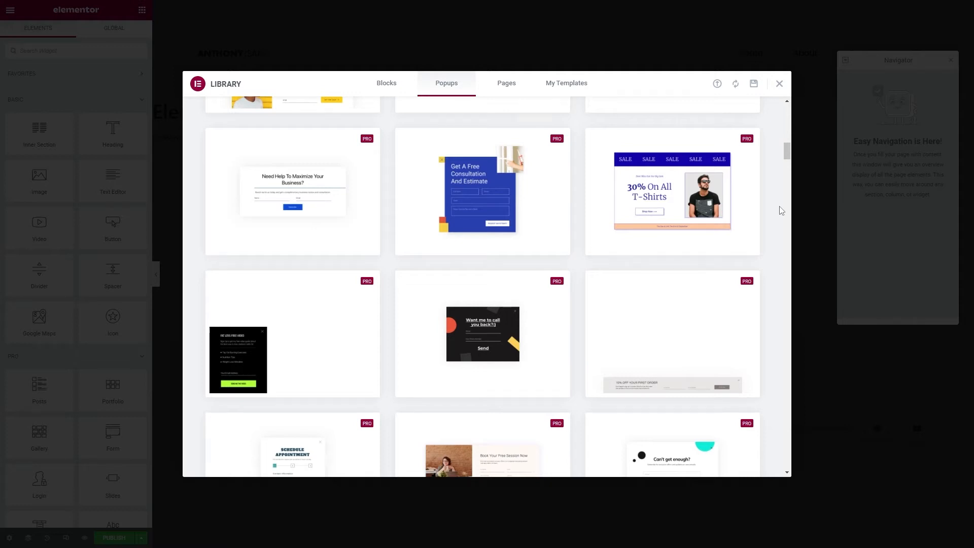
mouse_move(465, 378)
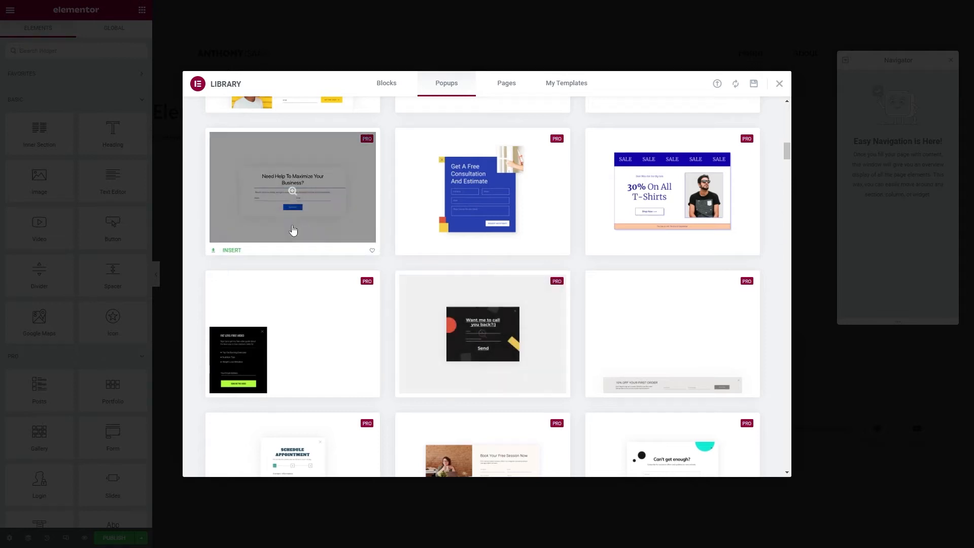
left_click(293, 191)
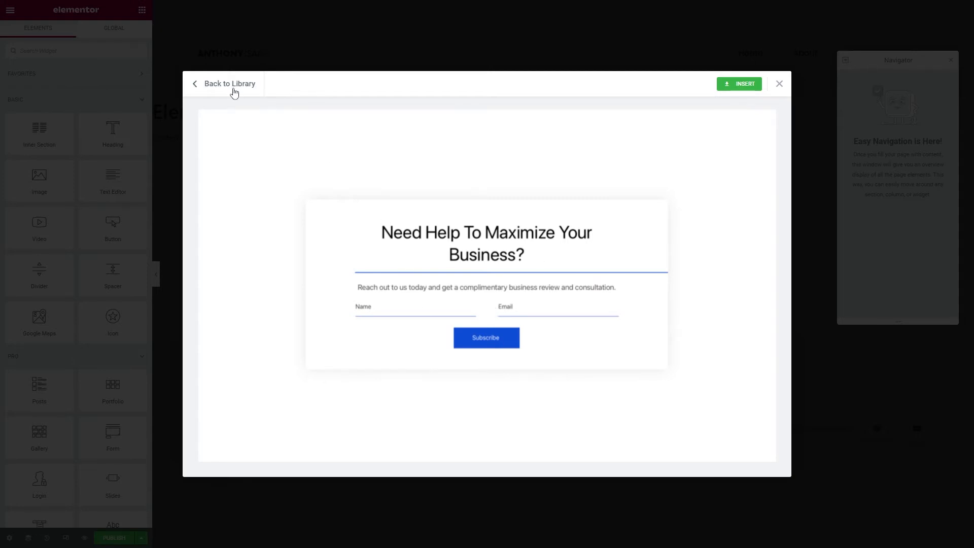
left_click(232, 87)
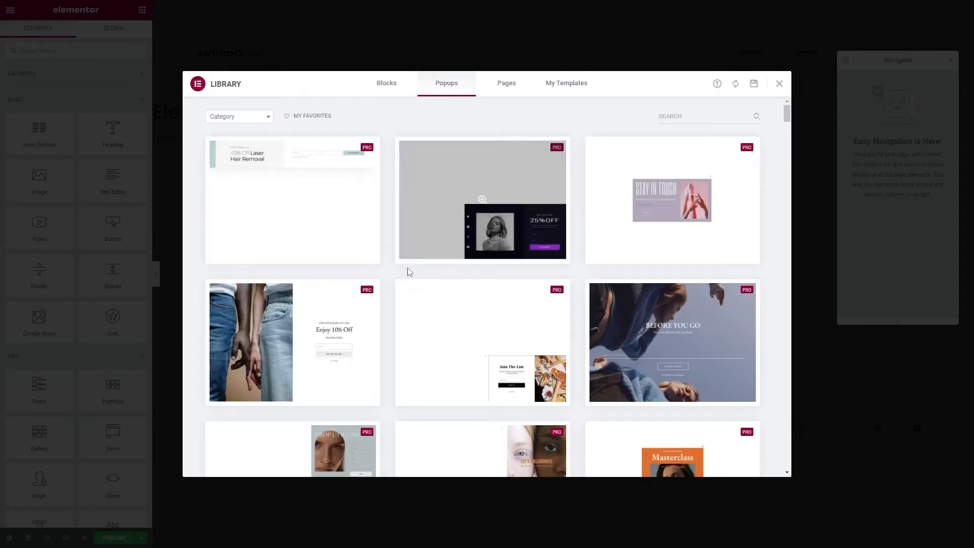
Insert the "Need Help To Maximize Your Business?" design from the popup library.
scroll(406, 272, "down", 10)
scroll(409, 274, "down", 5)
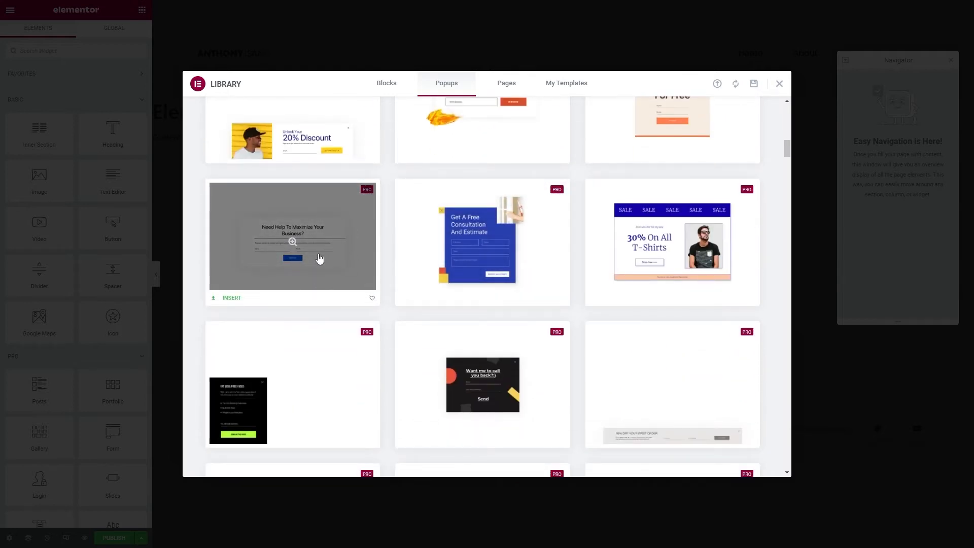
left_click(229, 299)
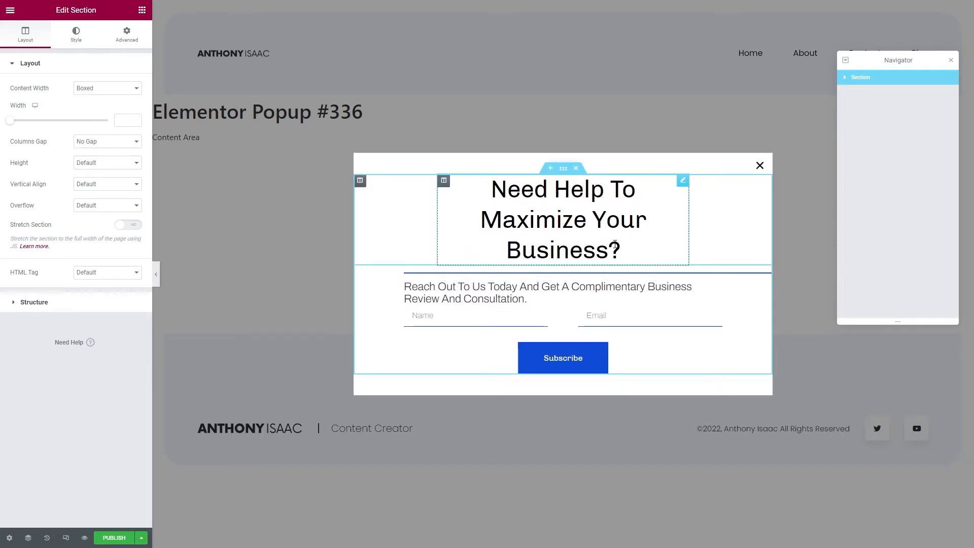
Change the popup's main heading text to "Sign Up!".
left_click(587, 235)
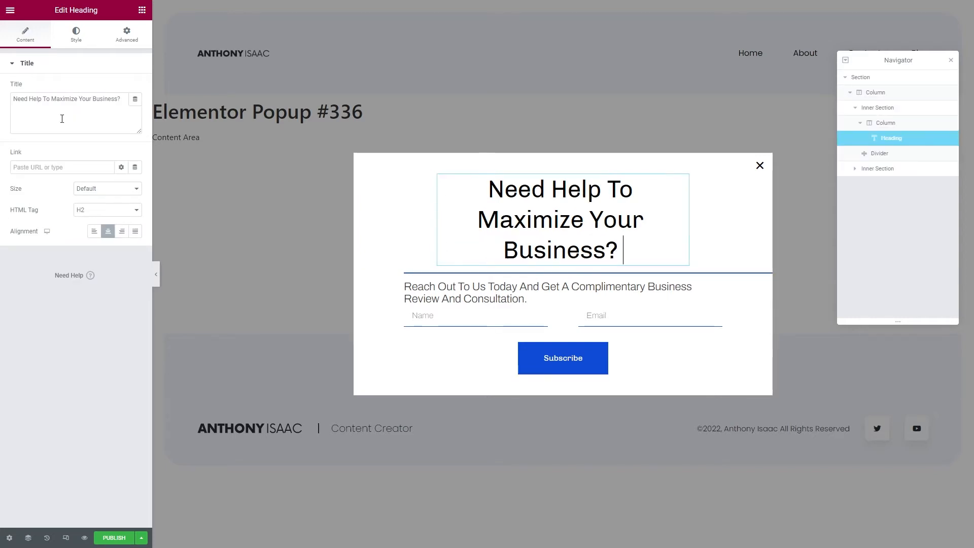
triple_click(62, 119)
type("Sign ")
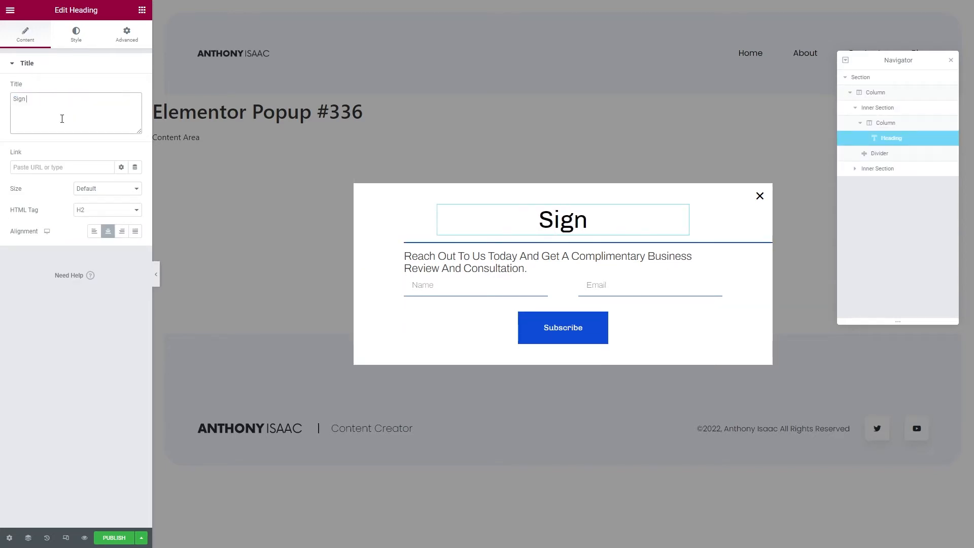
type("Up!")
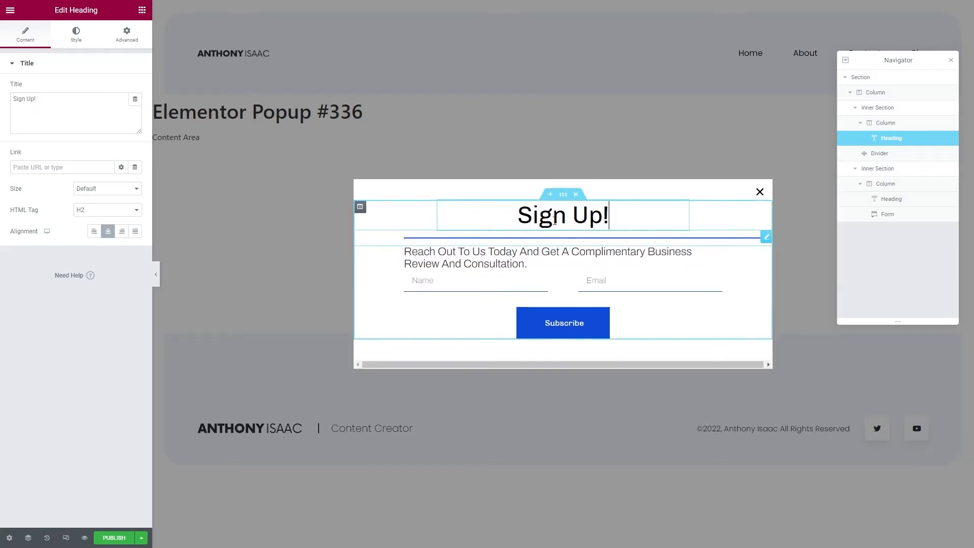
Delete the "Reach out to us today" description heading below the divider.
left_click(537, 264)
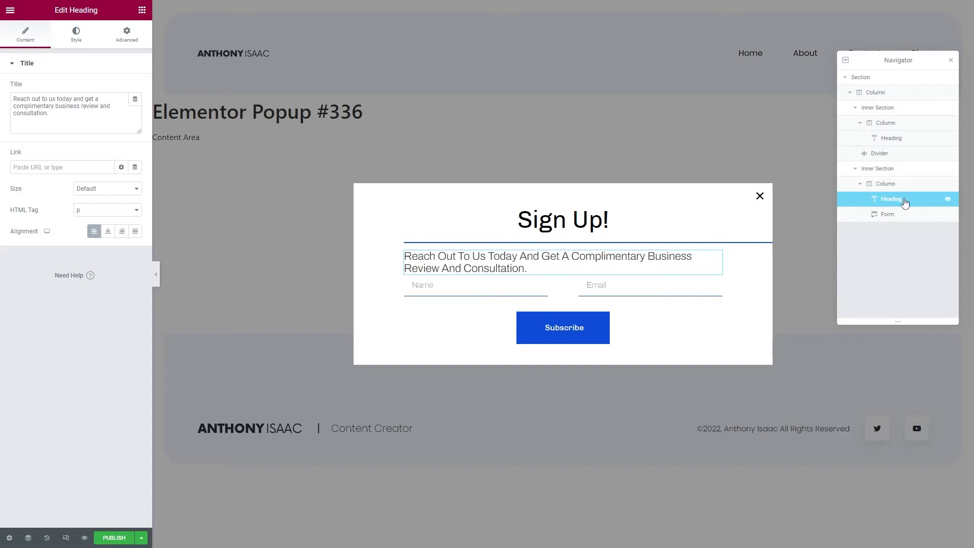
right_click(905, 203)
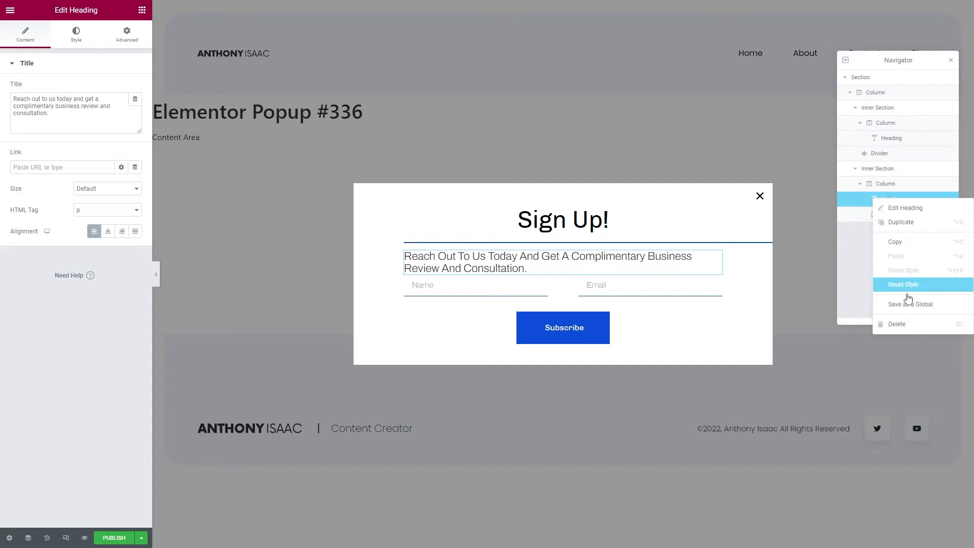
left_click(894, 324)
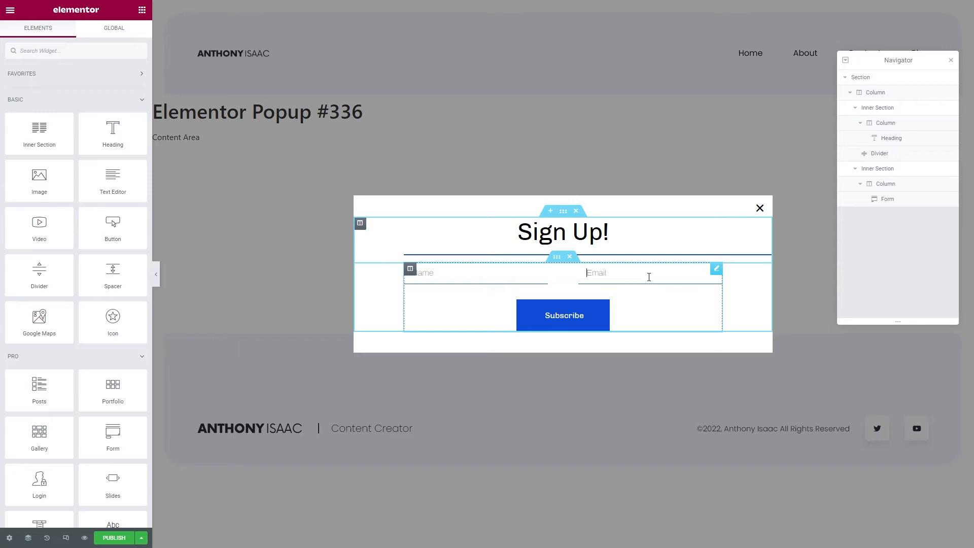
Rename the popup's form to "Sign Up Form".
left_click(600, 278)
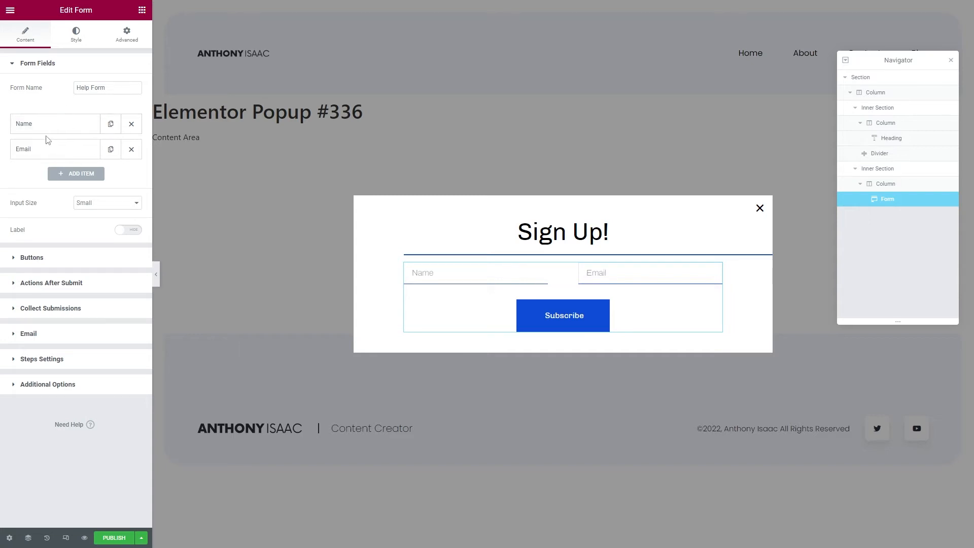
double_click(82, 89)
type("Sign Up")
left_click(65, 96)
Try the Medium, Large and Extra Large input sizes on the form and set it back to Small.
left_click(101, 205)
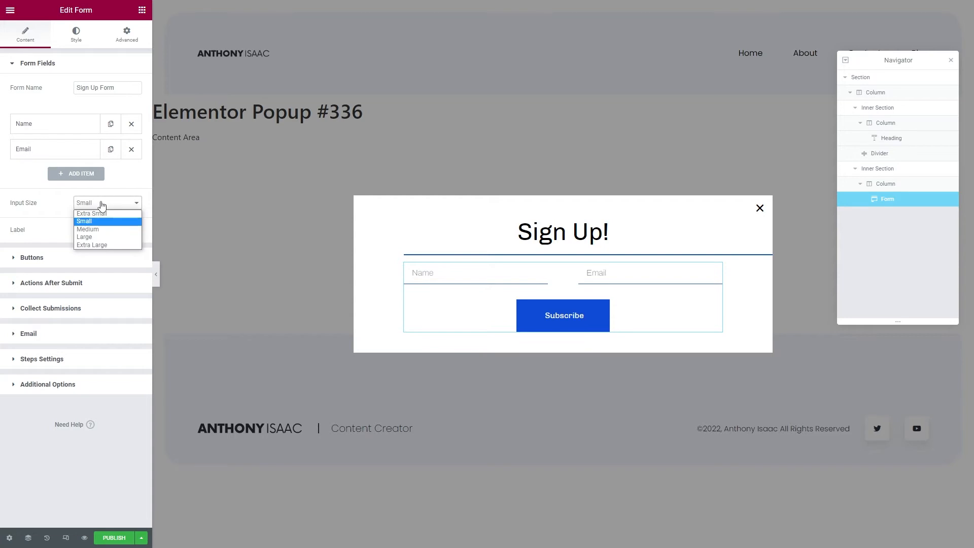
left_click(98, 219)
left_click(100, 205)
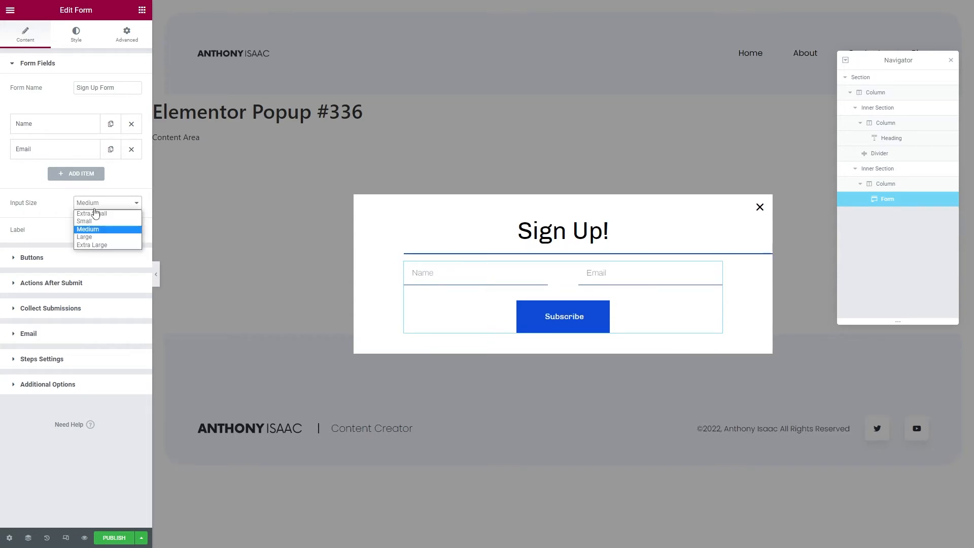
left_click(120, 236)
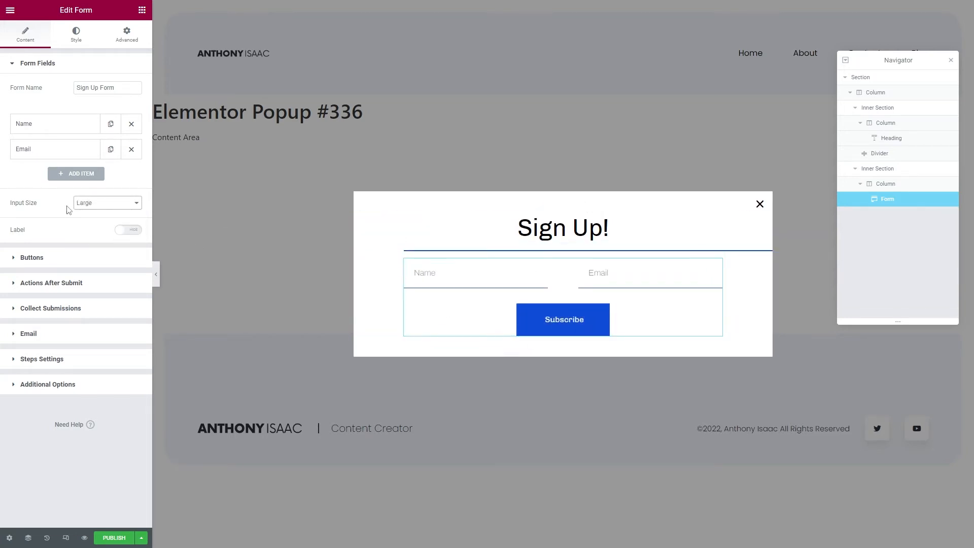
left_click(111, 204)
left_click(102, 247)
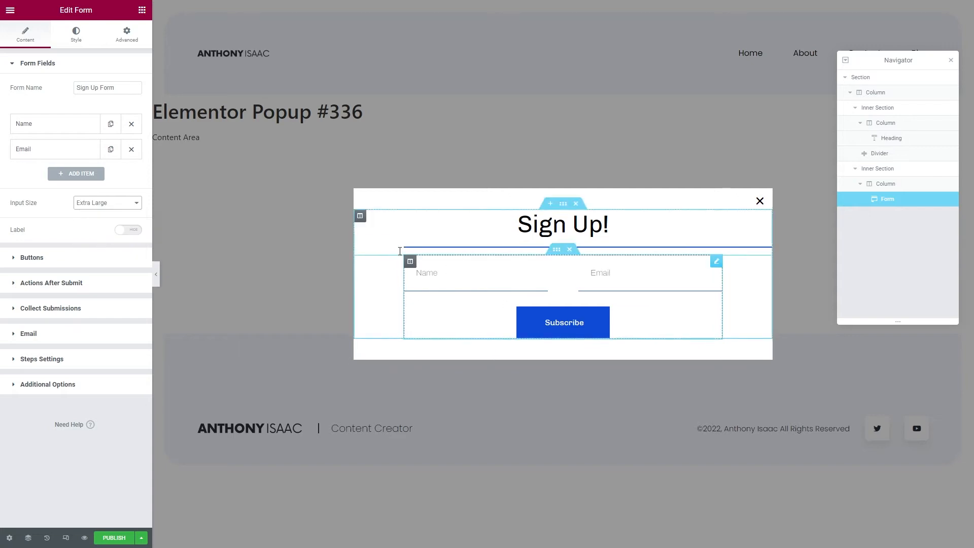
left_click(104, 204)
left_click(96, 222)
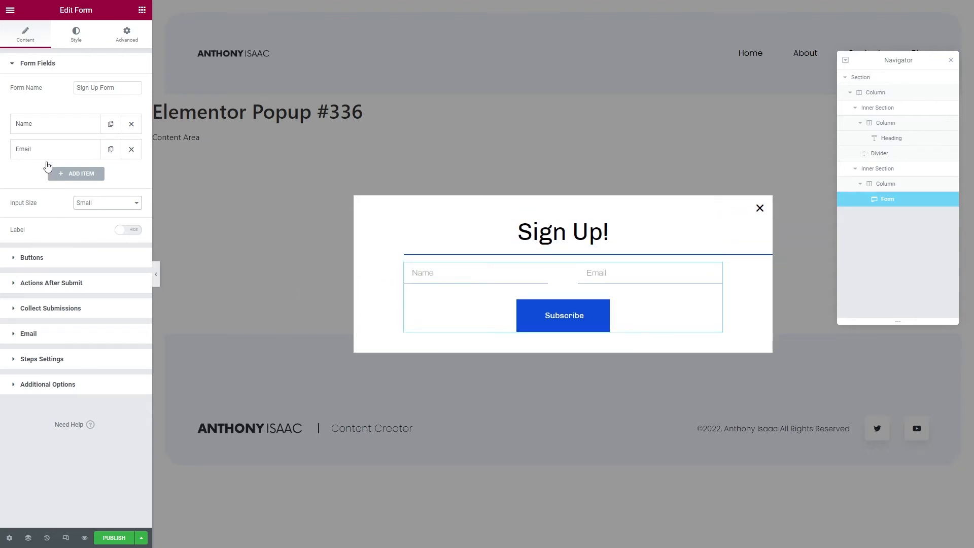
Set the column width of the form's Name and Email fields to 100% and make the Name field required.
left_click(36, 131)
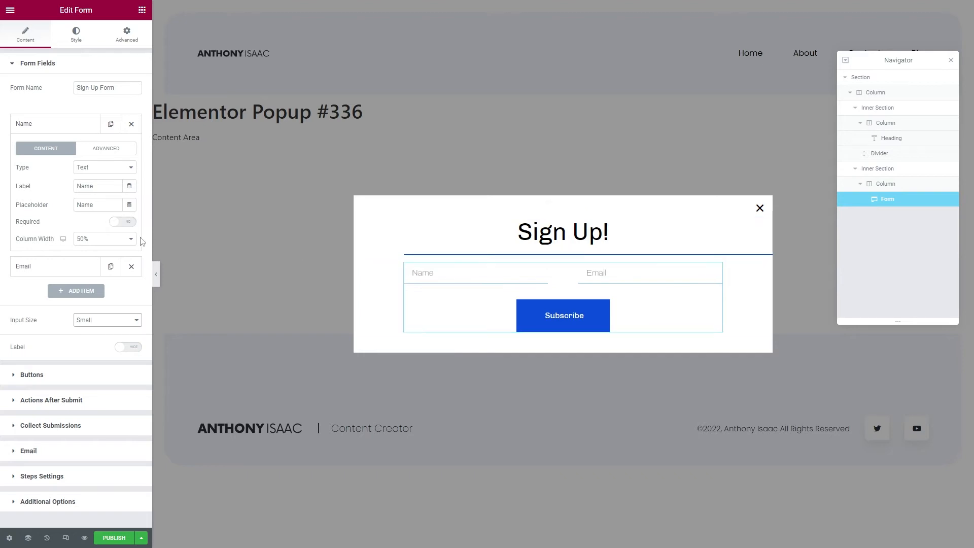
left_click(102, 239)
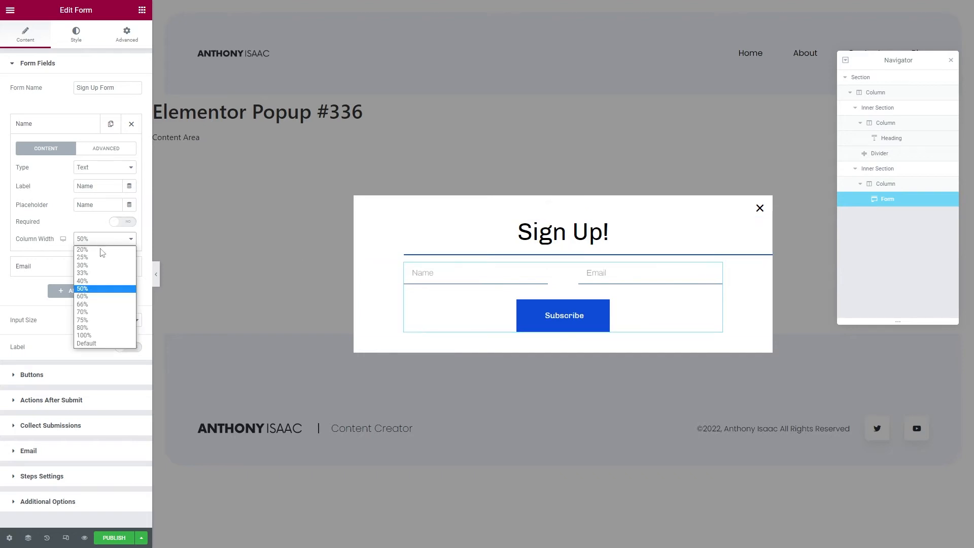
left_click(94, 335)
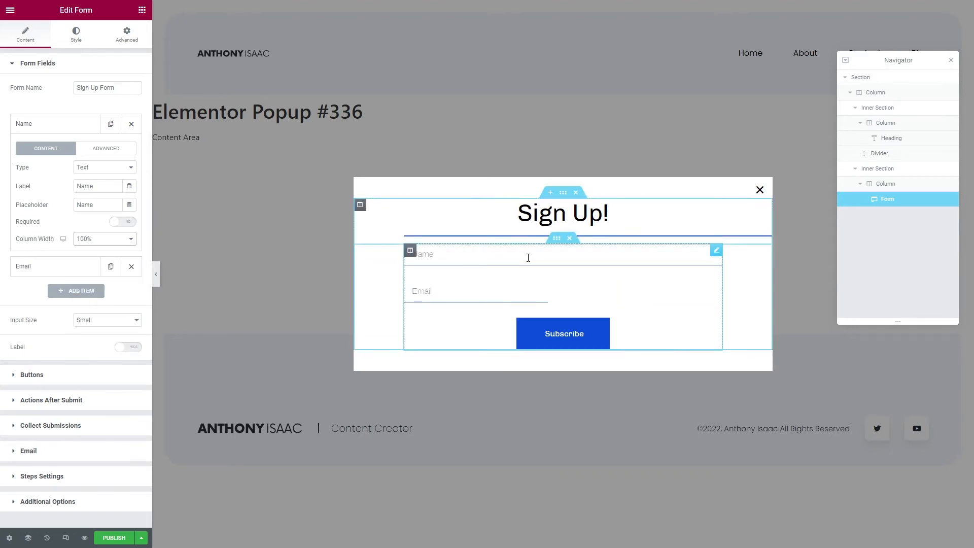
left_click(72, 267)
left_click(78, 262)
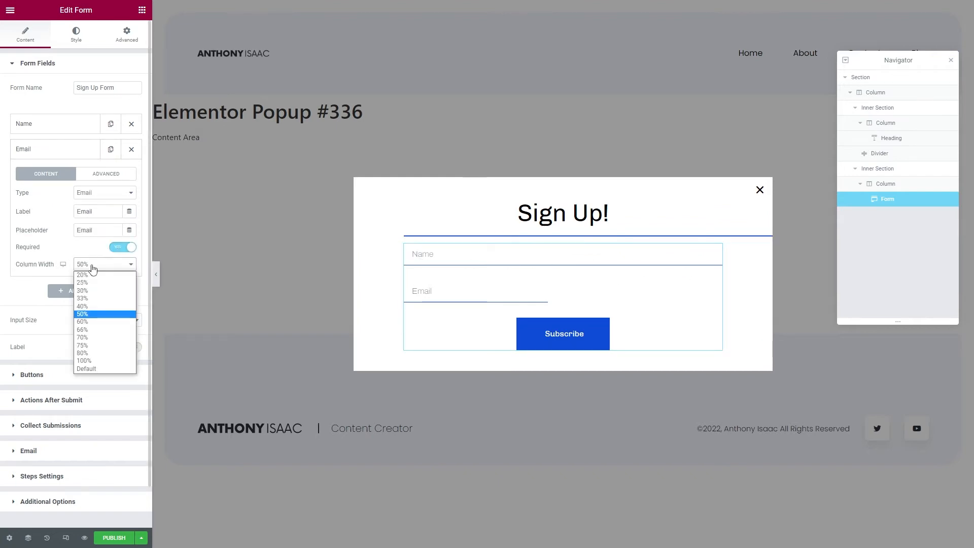
left_click(94, 356)
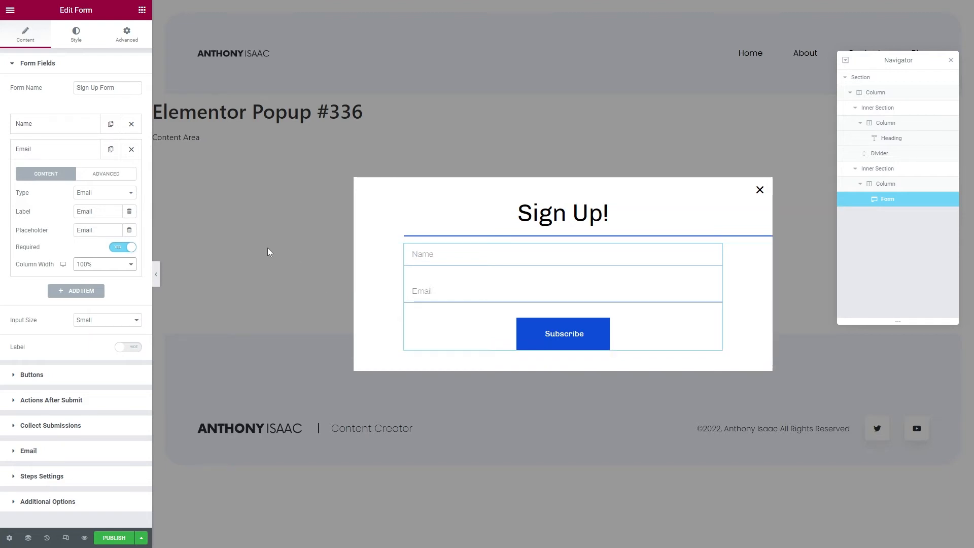
left_click(54, 131)
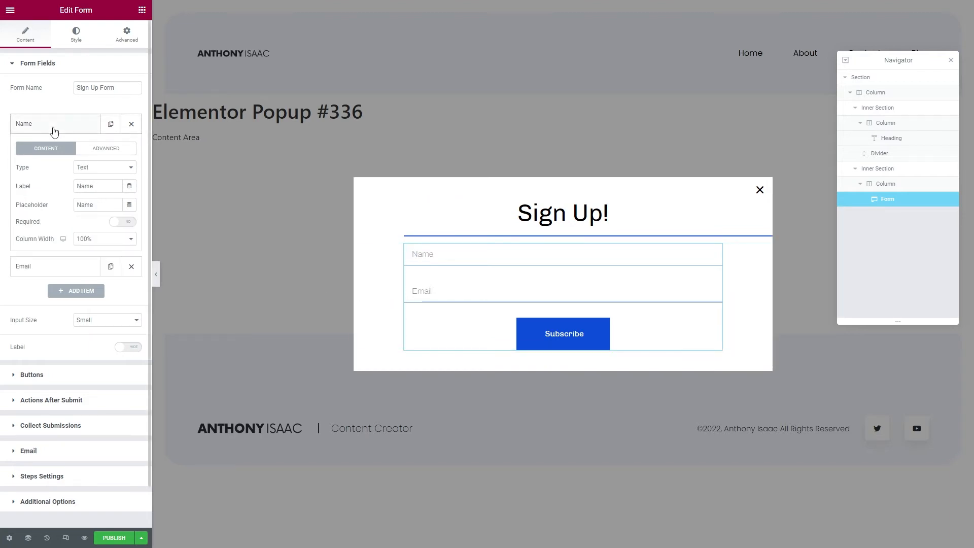
left_click(121, 222)
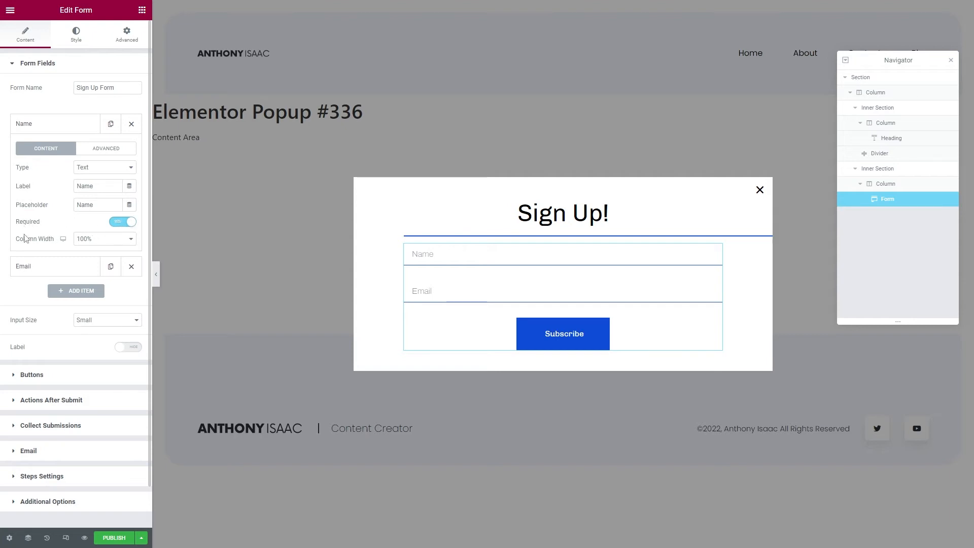
Try the Extra Large size on the form's buttons and set it back to Small.
left_click(53, 269)
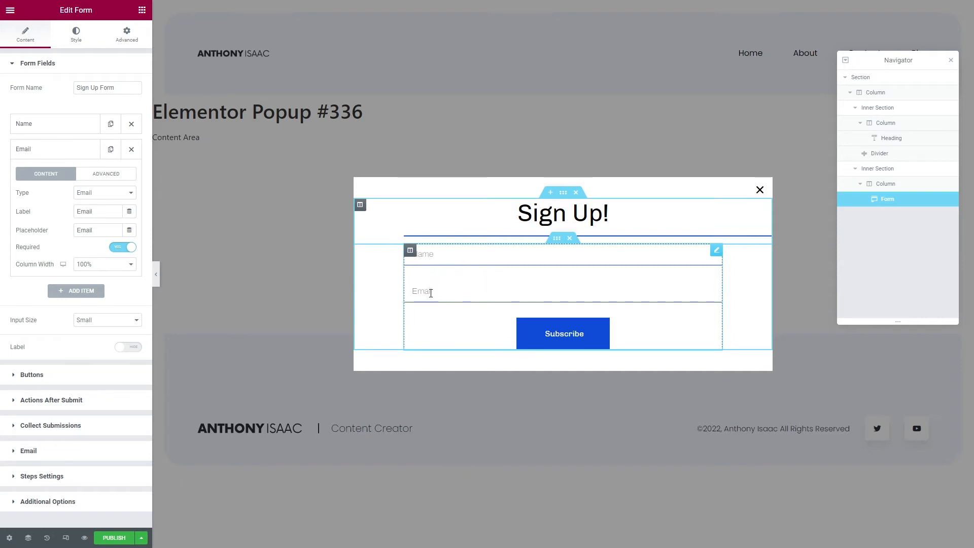
left_click(31, 125)
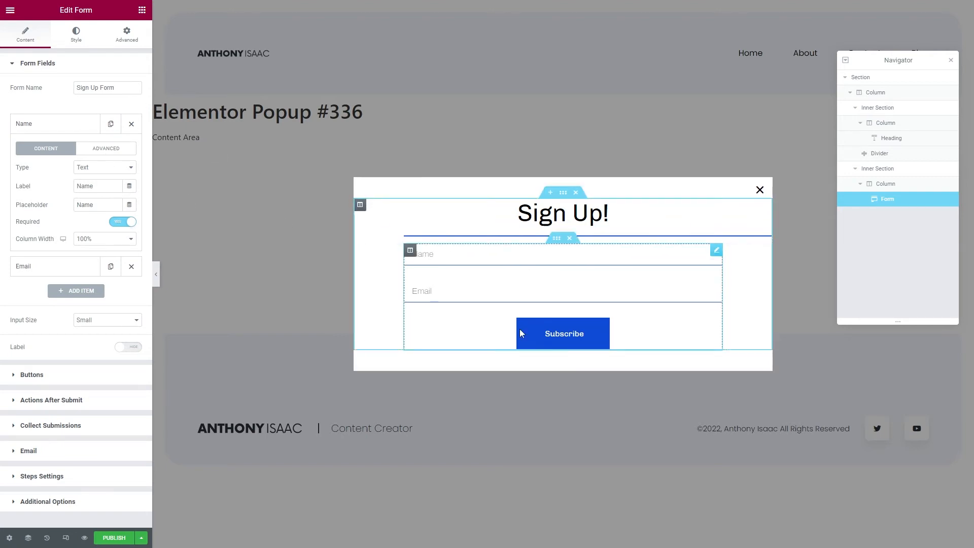
left_click(49, 376)
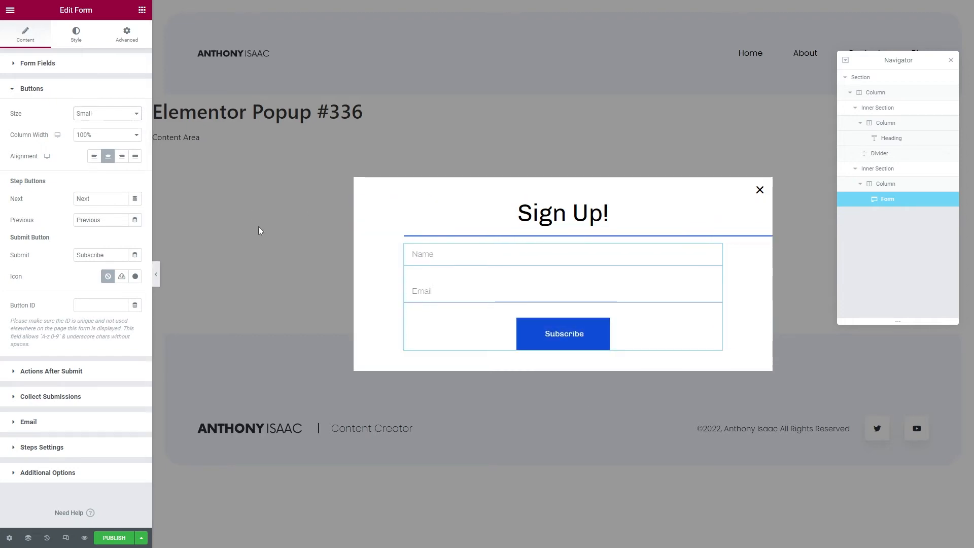
left_click(107, 114)
left_click(92, 155)
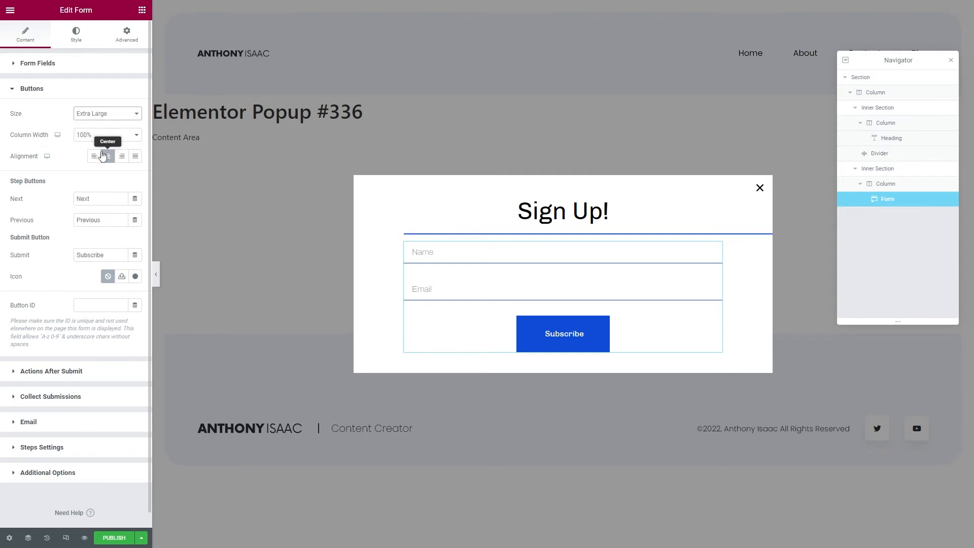
left_click(122, 114)
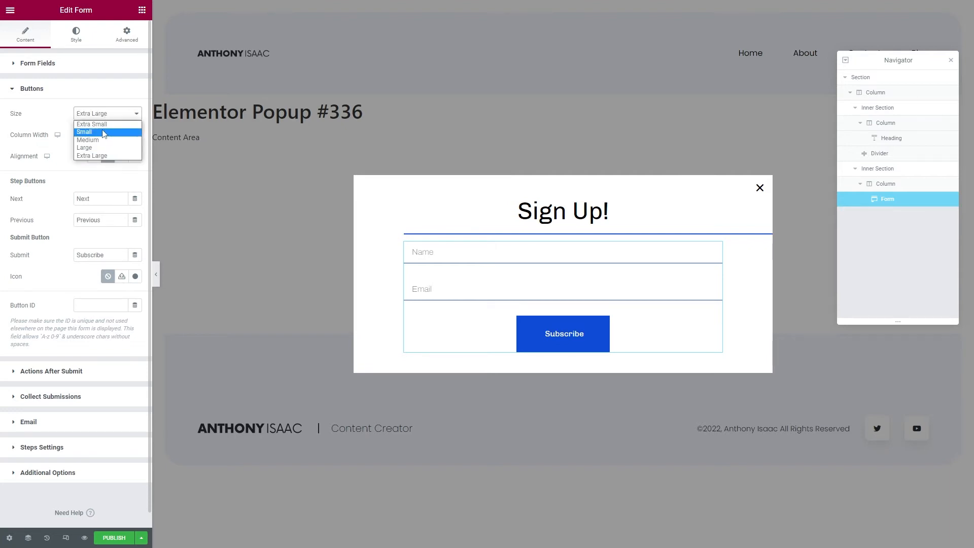
left_click(104, 132)
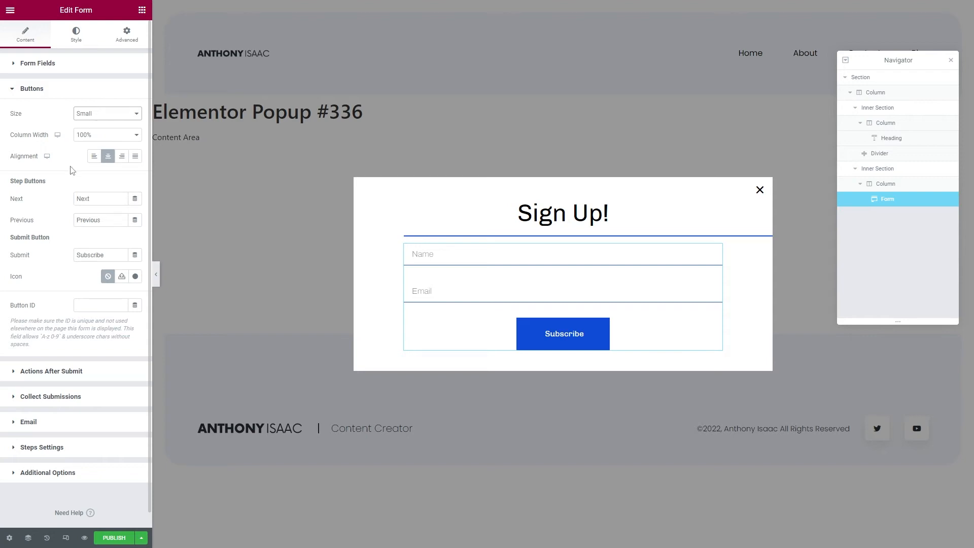
Try the left, center and right alignments on the form's Subscribe button and set it to justified.
left_click(102, 136)
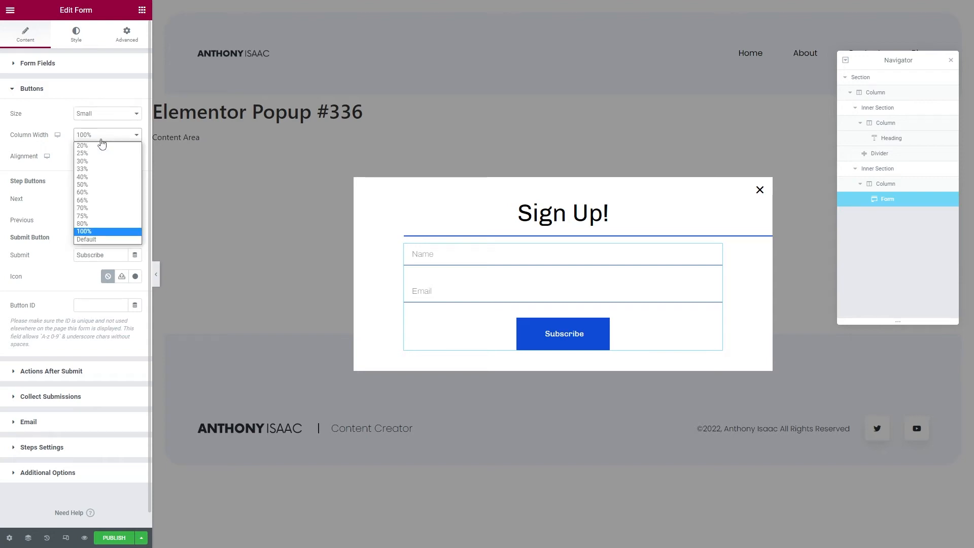
left_click(105, 140)
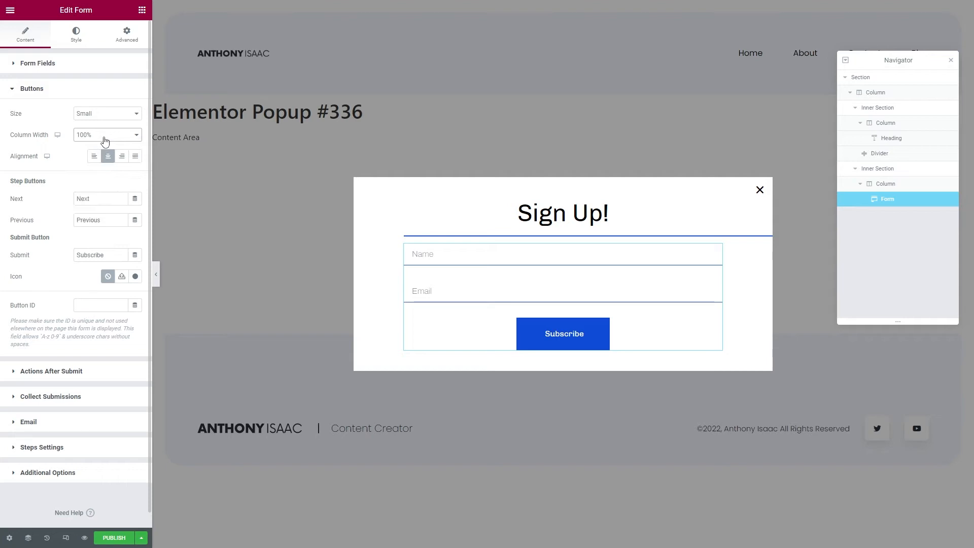
left_click(97, 159)
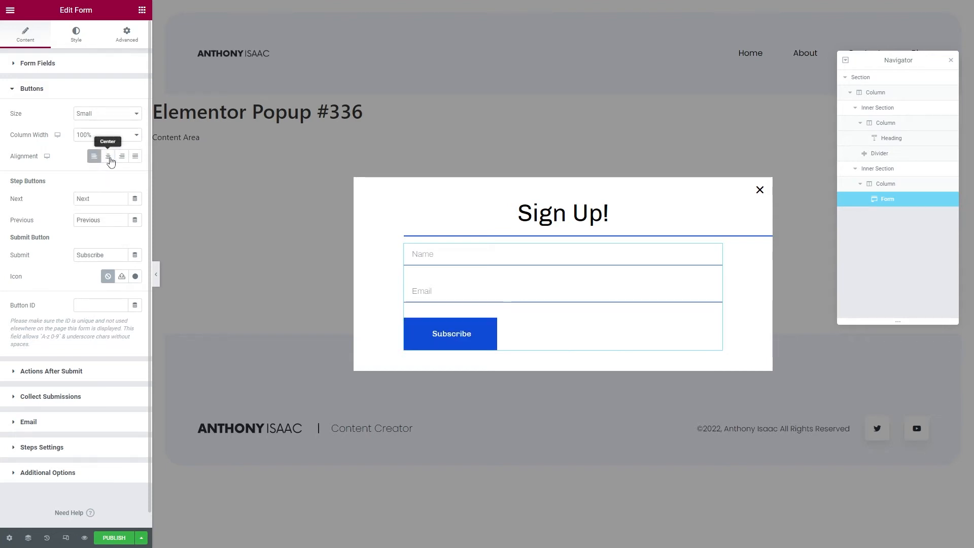
left_click(108, 157)
left_click(121, 157)
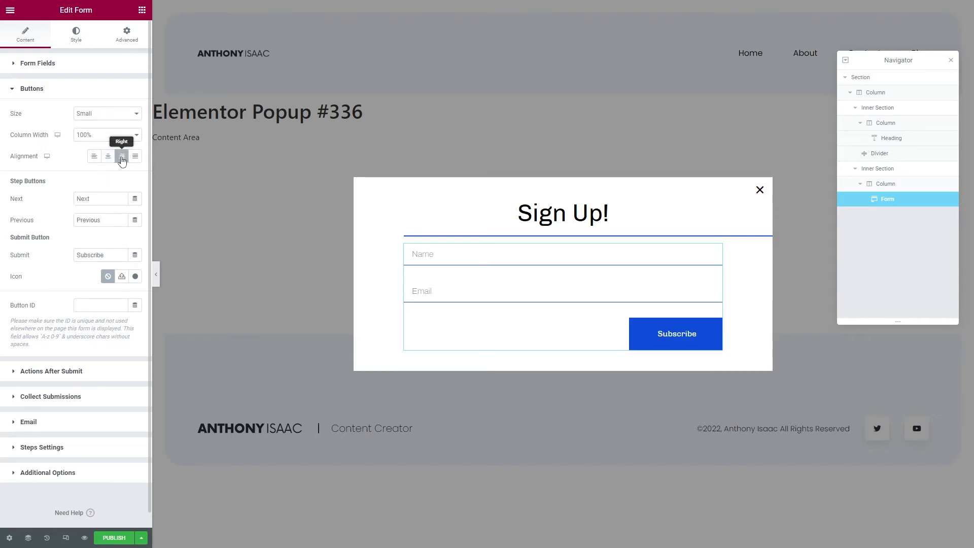
left_click(135, 160)
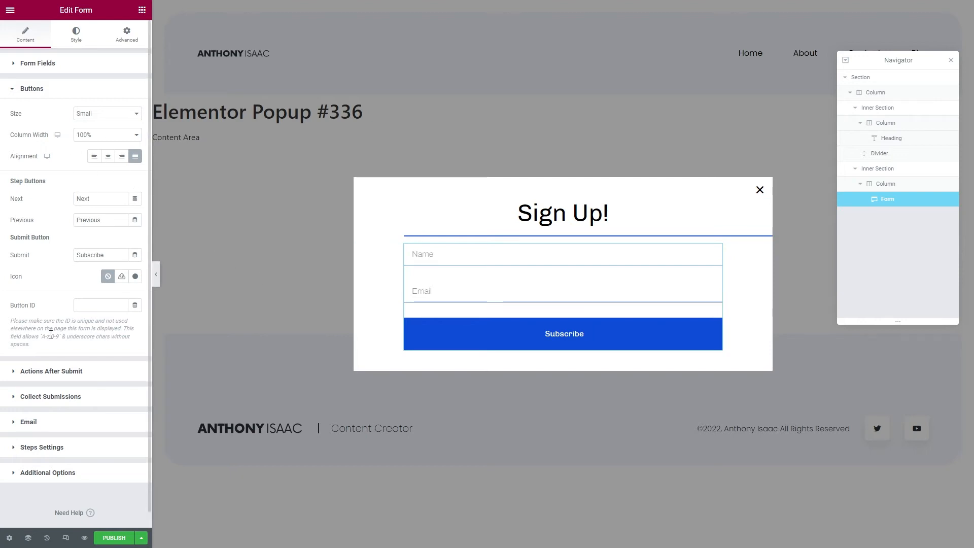
Add MailChimp to the form's actions after submit and check its API key and audience settings.
left_click(56, 373)
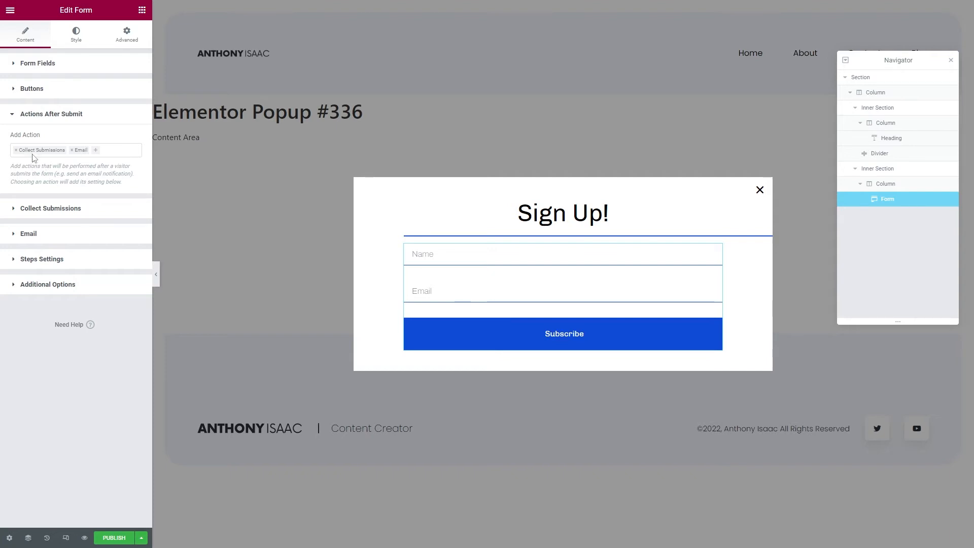
left_click(93, 152)
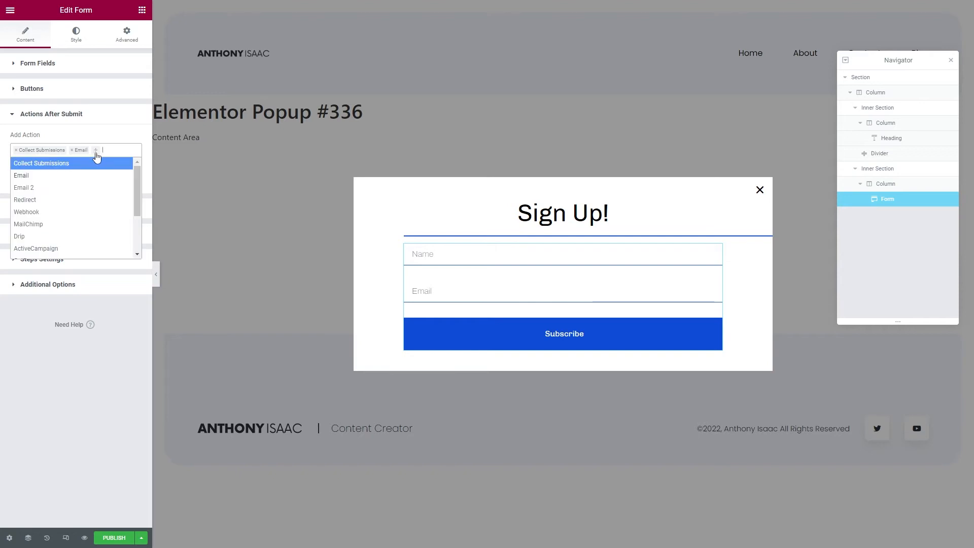
left_click(45, 224)
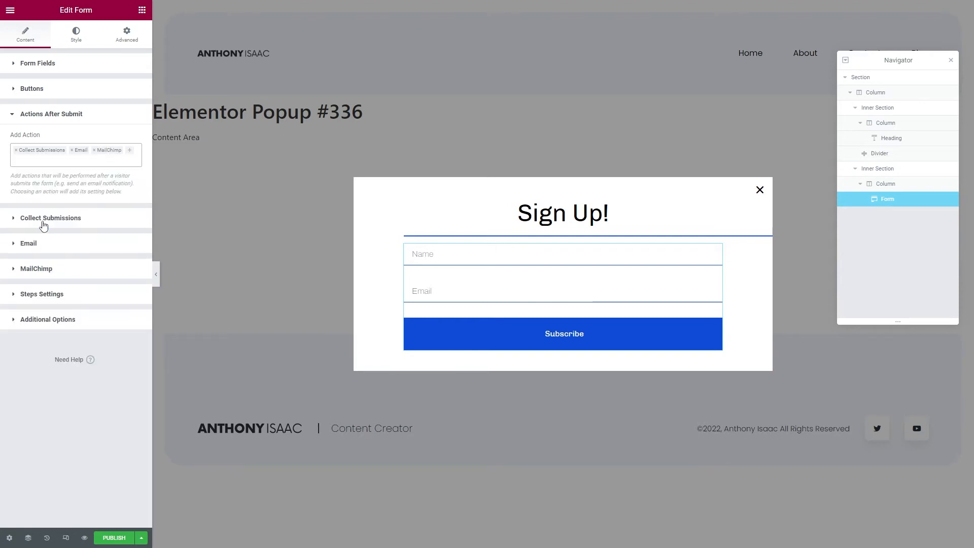
left_click(37, 269)
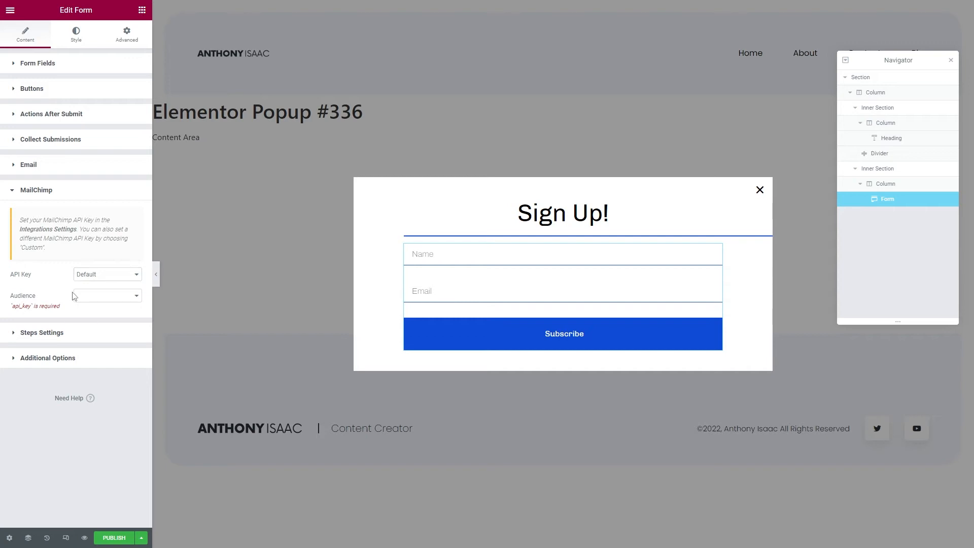
left_click(101, 301)
left_click(84, 303)
Remove the MailChimp action from the form's actions after submit.
left_click(52, 114)
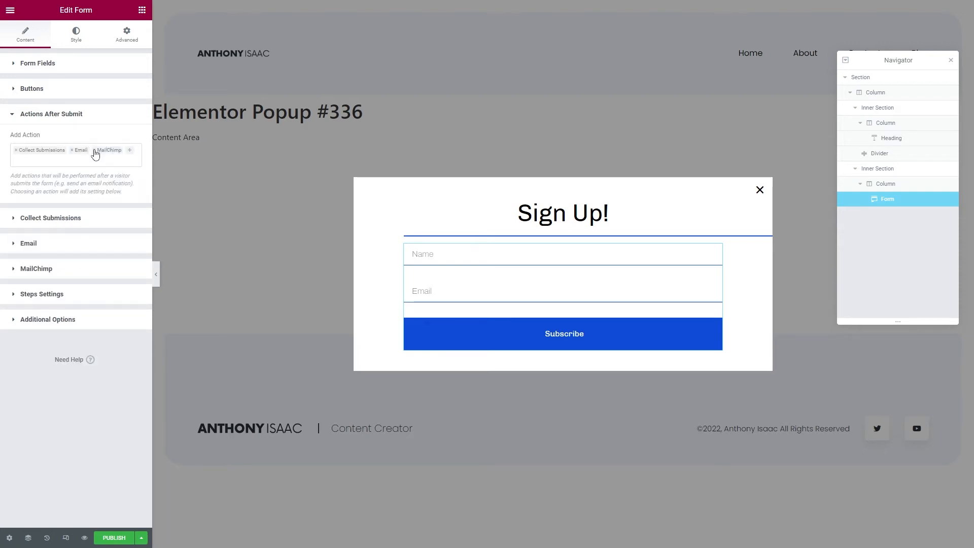
left_click(95, 150)
left_click(125, 145)
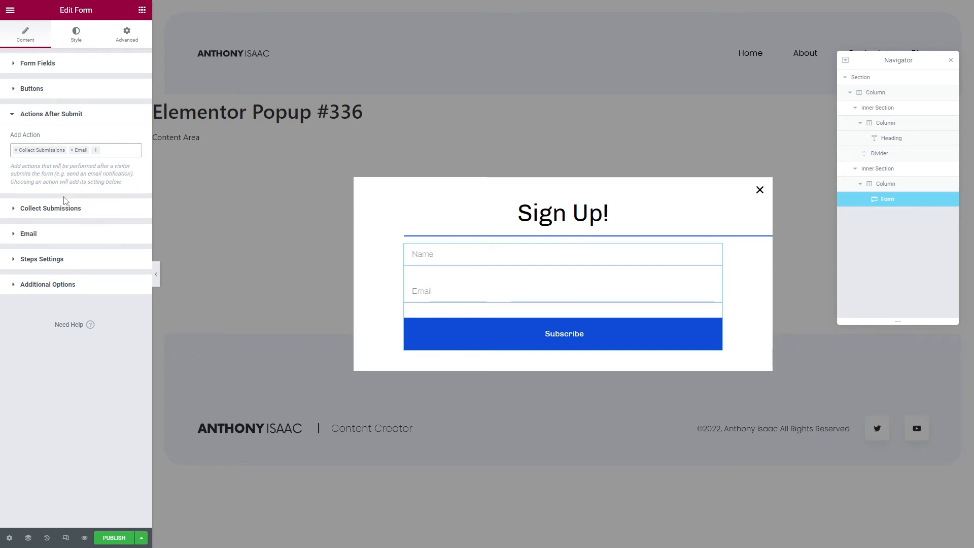
Examine the form's Collect Submissions settings and its Email settings for recipient, subject, message, sender, reply-to and metadata.
left_click(52, 210)
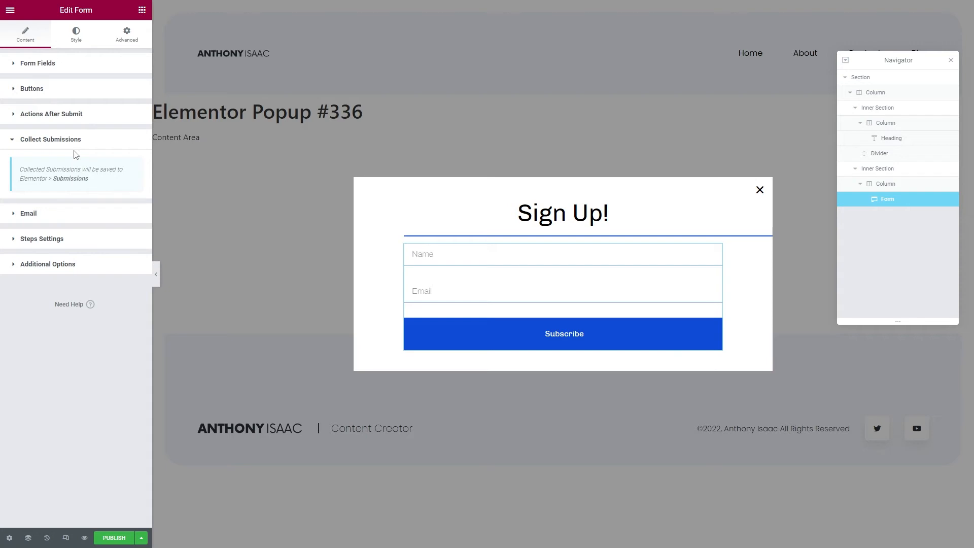
left_click(34, 213)
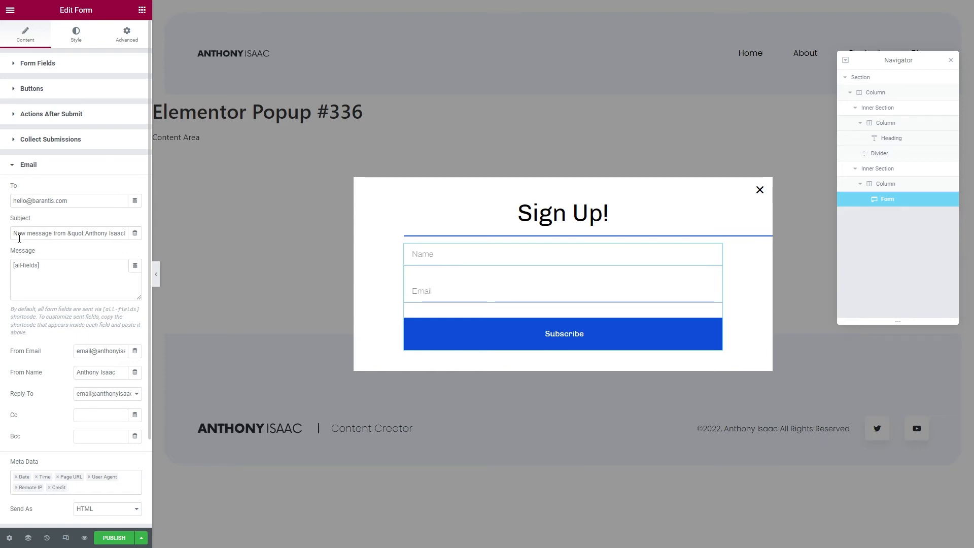
left_click_drag(30, 234, 131, 234)
left_click(89, 235)
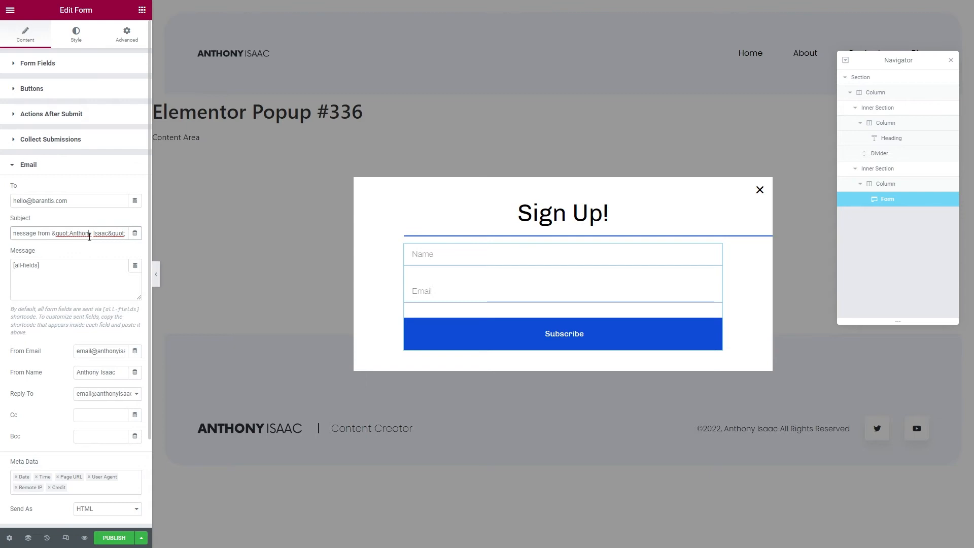
left_click(64, 274)
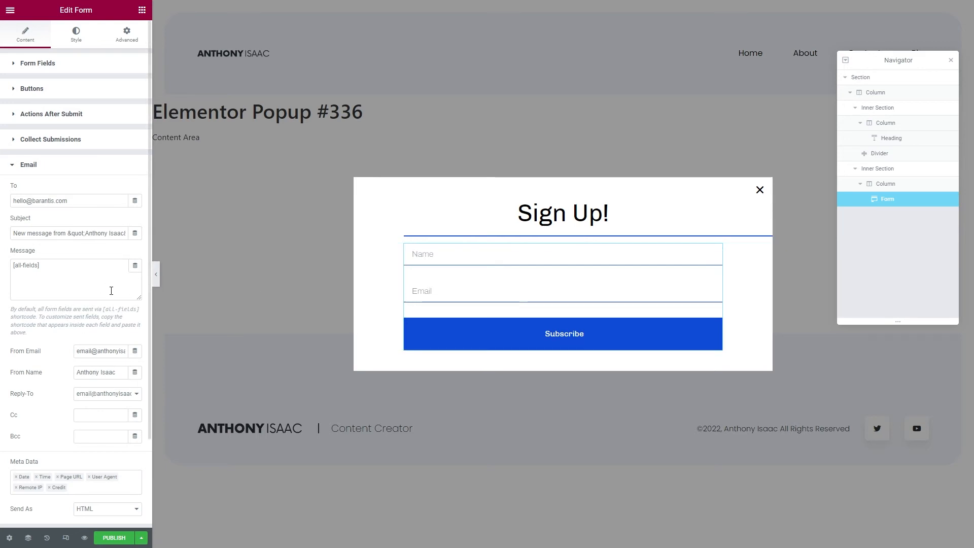
scroll(71, 302, "down", 2)
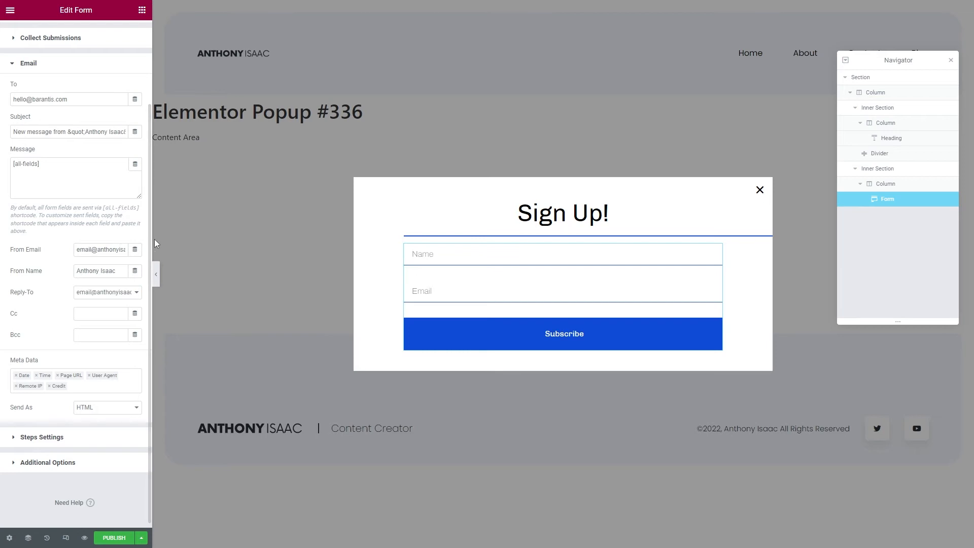
left_click(35, 66)
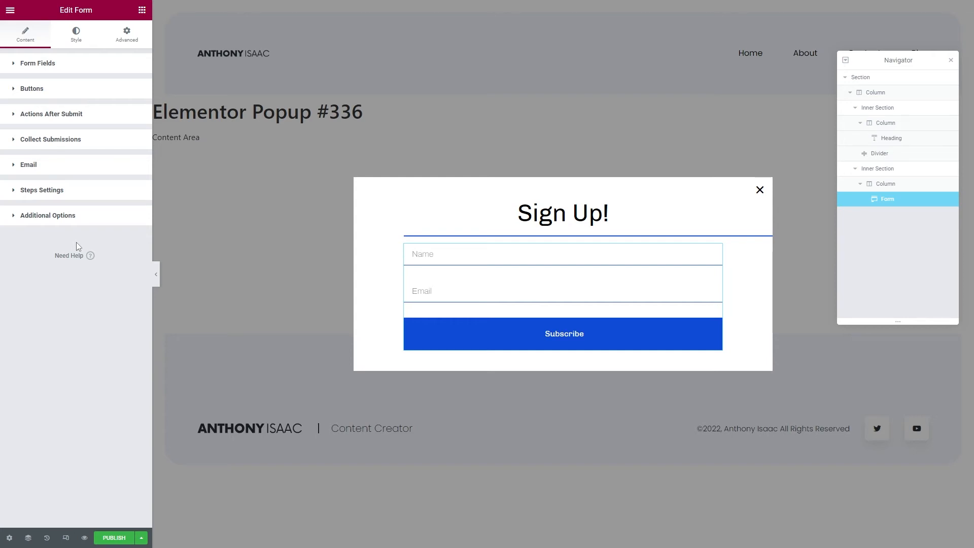
Try the Coda Caption font on the form's buttons and reset the button typography to its default.
left_click(76, 46)
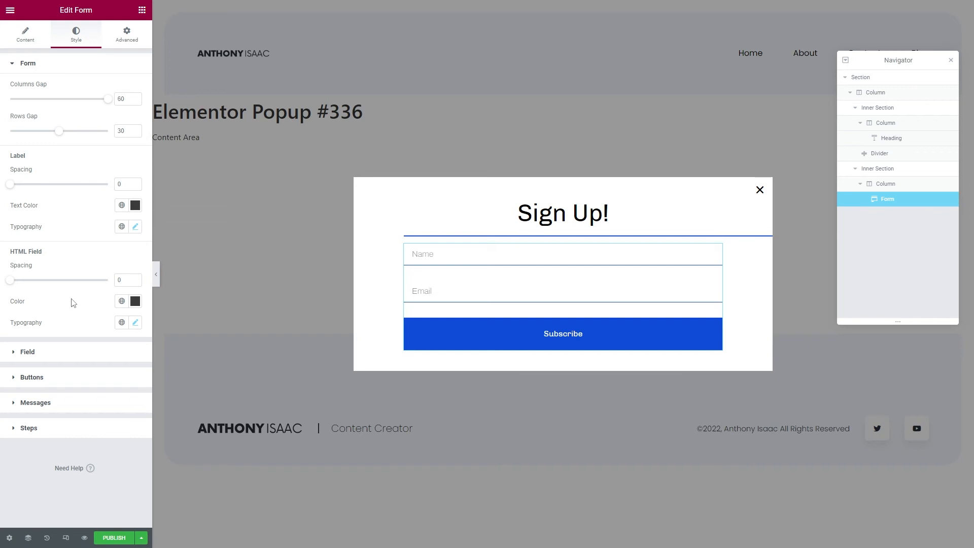
left_click(23, 377)
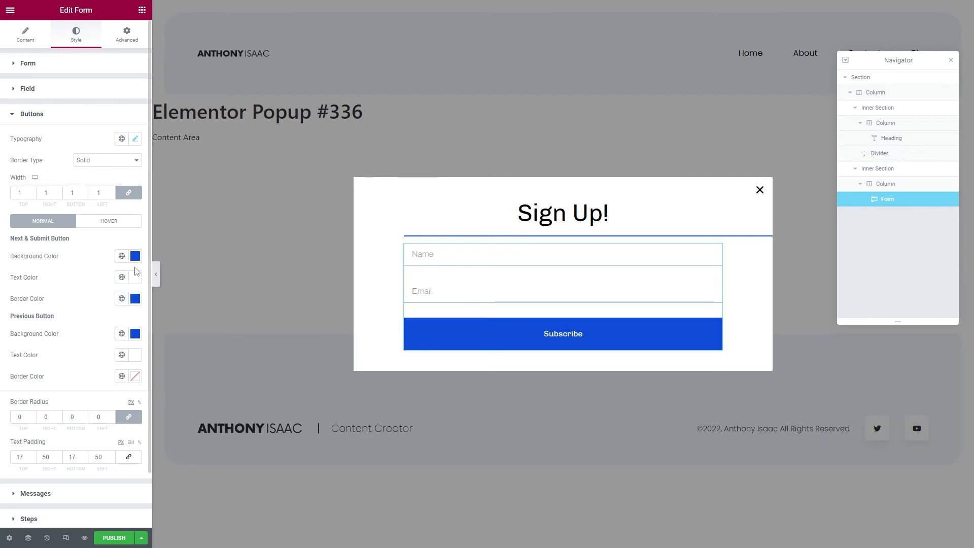
left_click(136, 140)
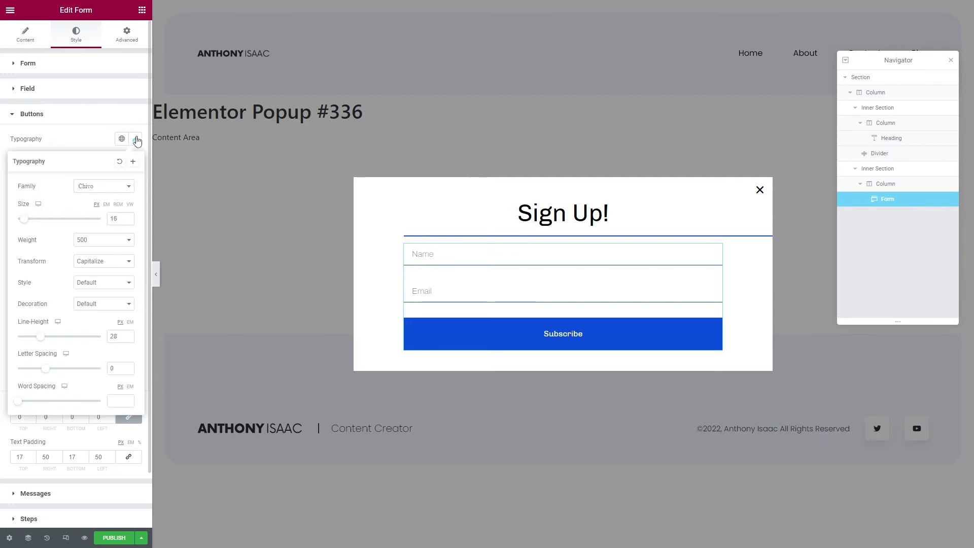
left_click(111, 188)
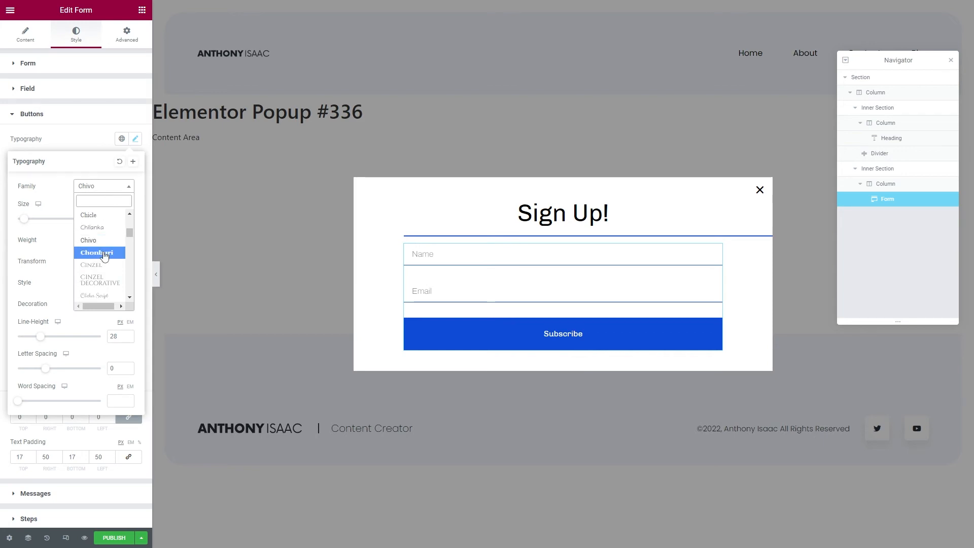
scroll(104, 256, "down", 3)
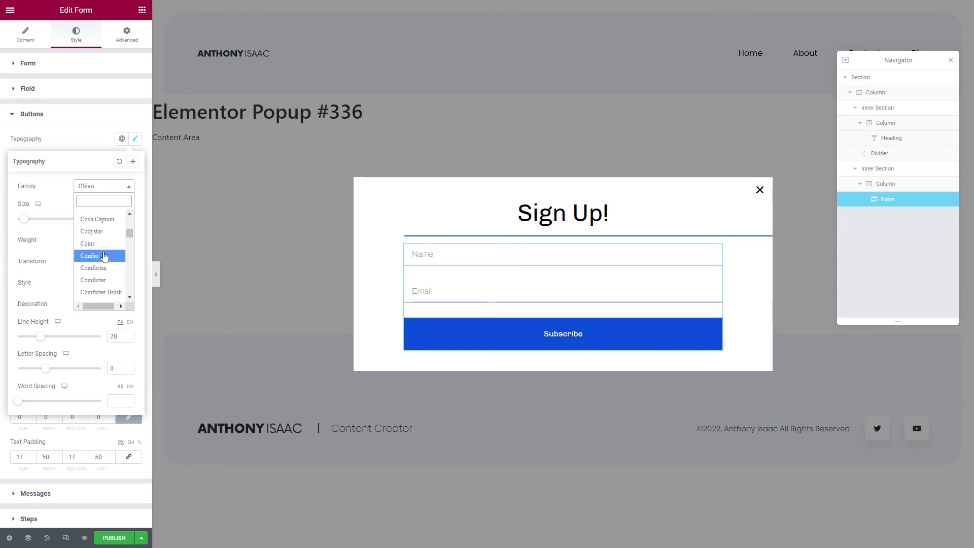
left_click(101, 222)
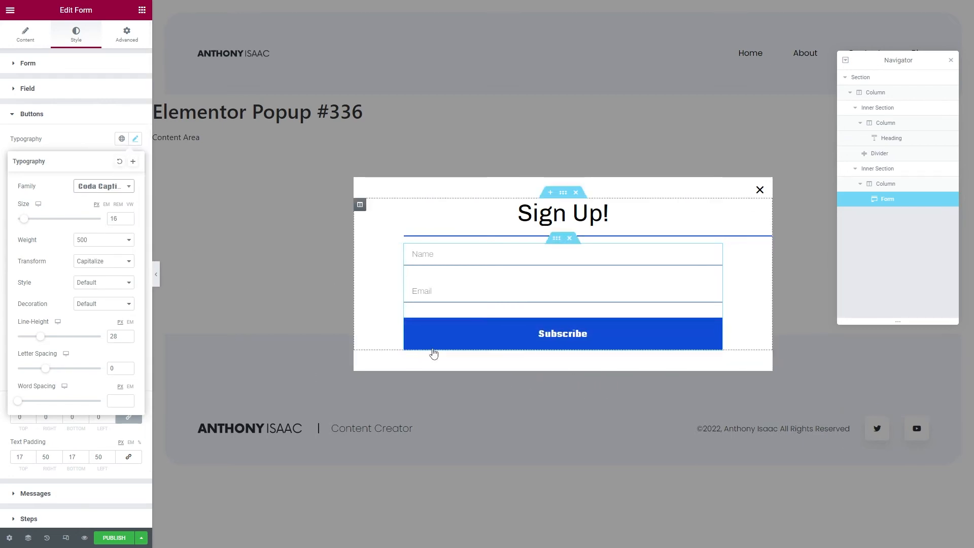
left_click(121, 162)
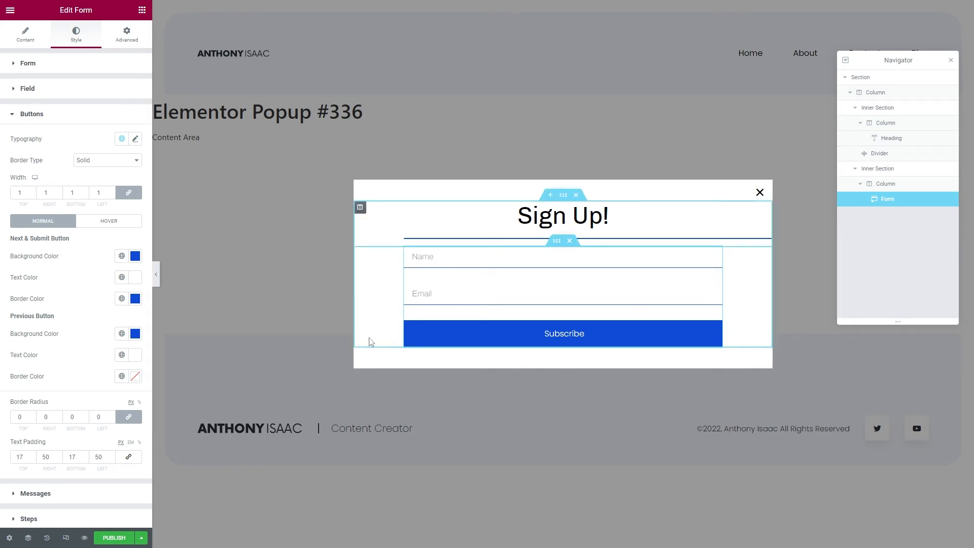
Set the border radius of the form's buttons to 10 px on all corners and check the rounded Subscribe button.
left_click(32, 415)
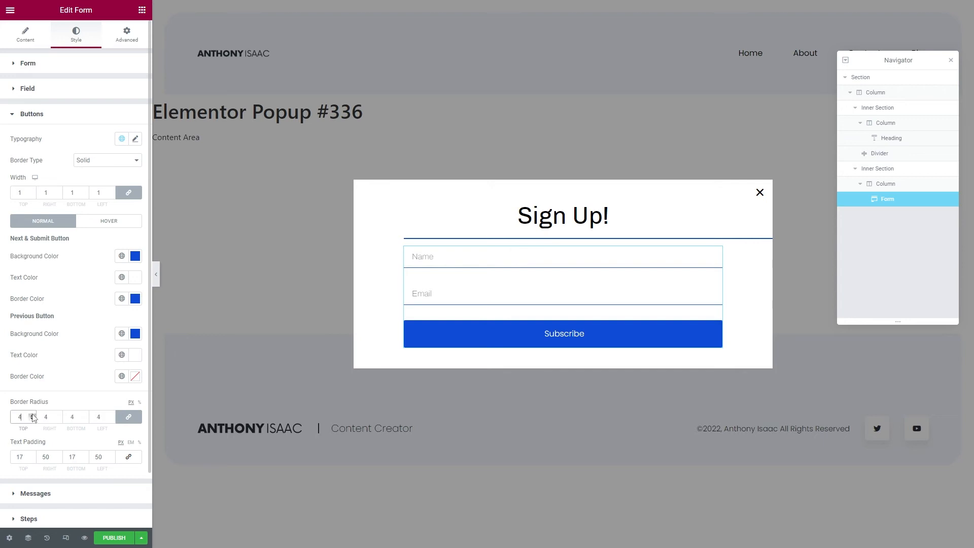
left_click(508, 220)
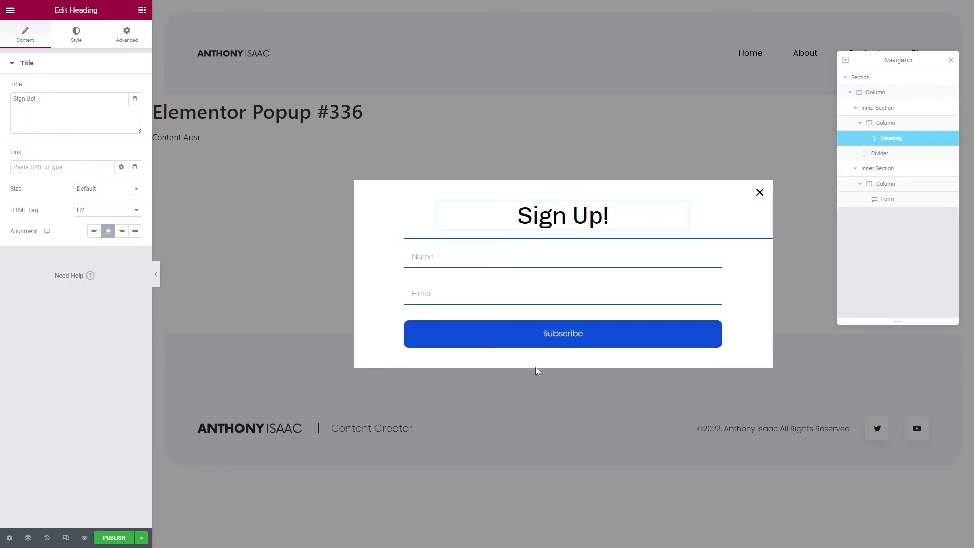
left_click(424, 290)
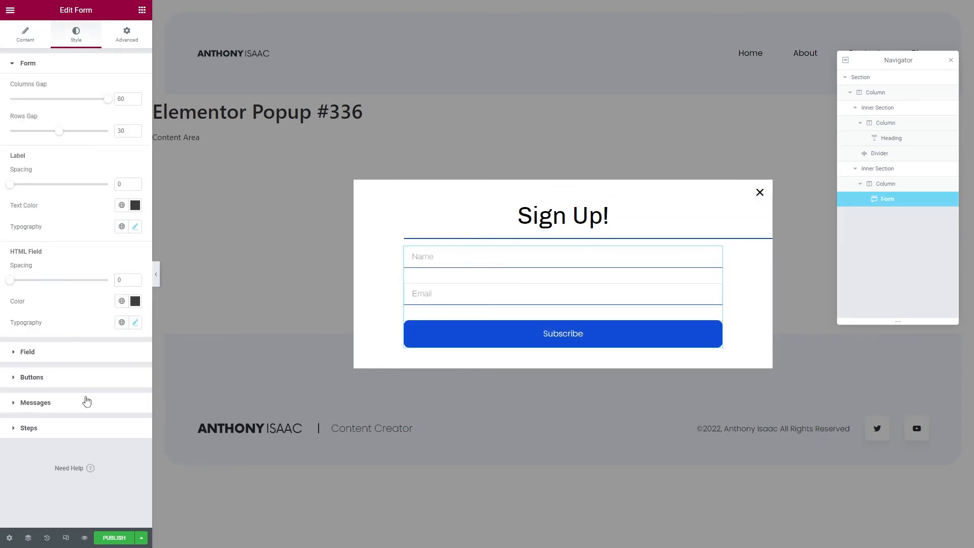
left_click(51, 382)
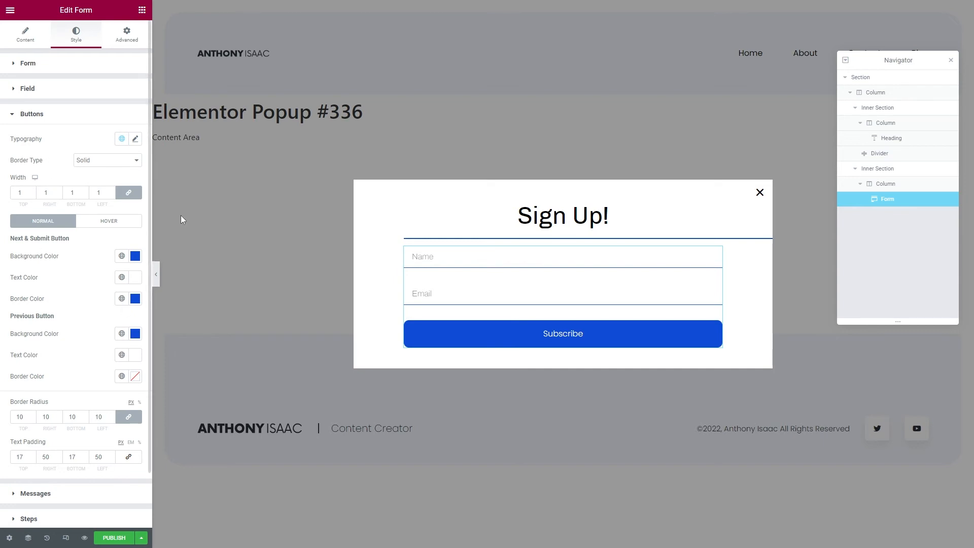
scroll(88, 284, "down", 2)
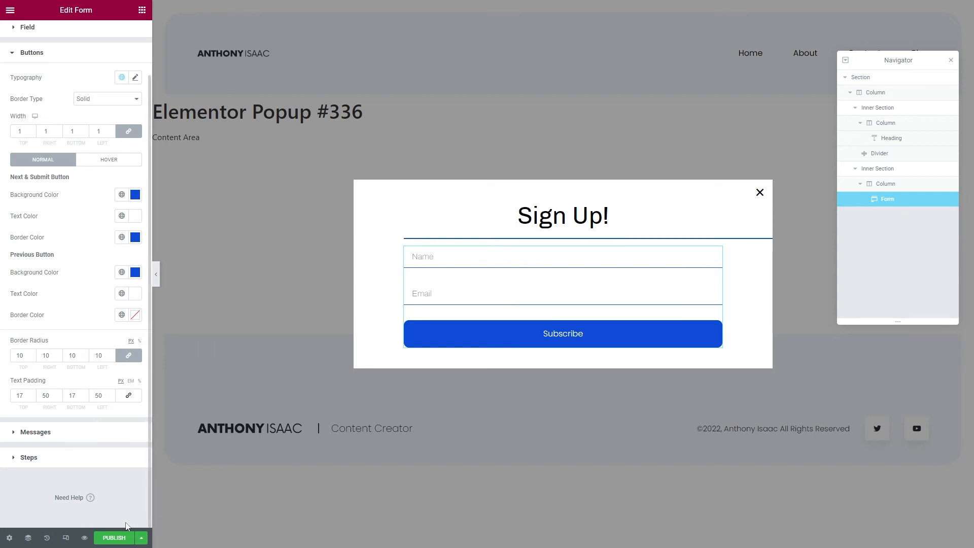
Start publishing the popup and add a display condition that includes the Entire Site.
left_click(117, 540)
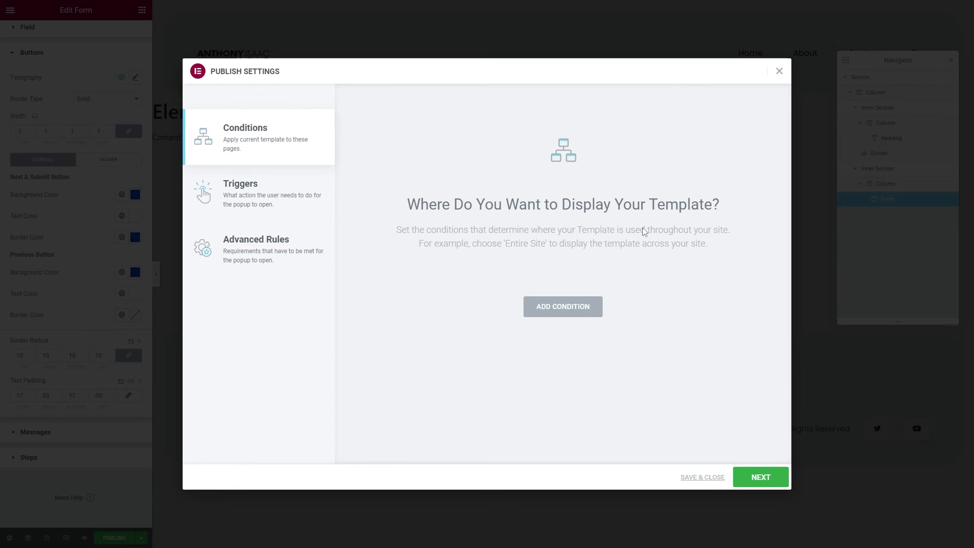
left_click(587, 315)
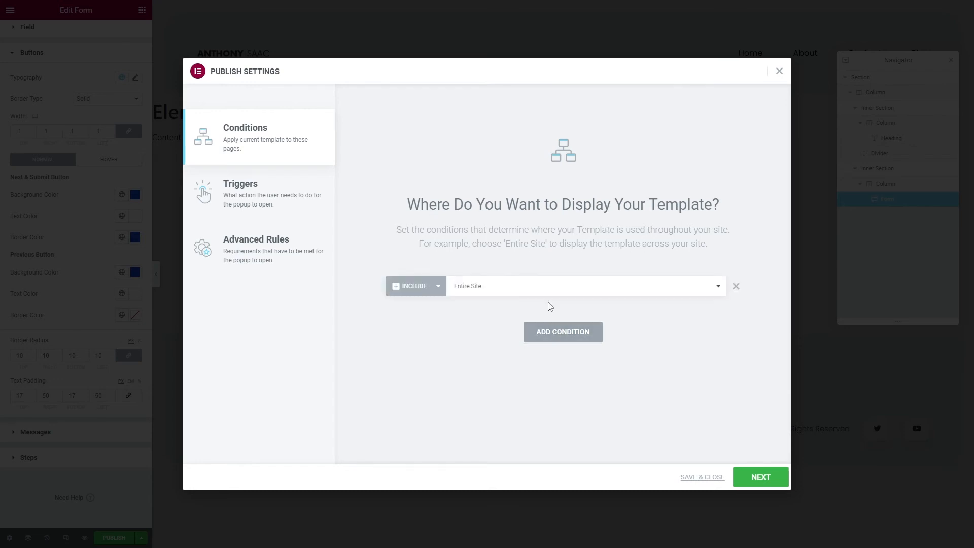
left_click(421, 292)
left_click(488, 293)
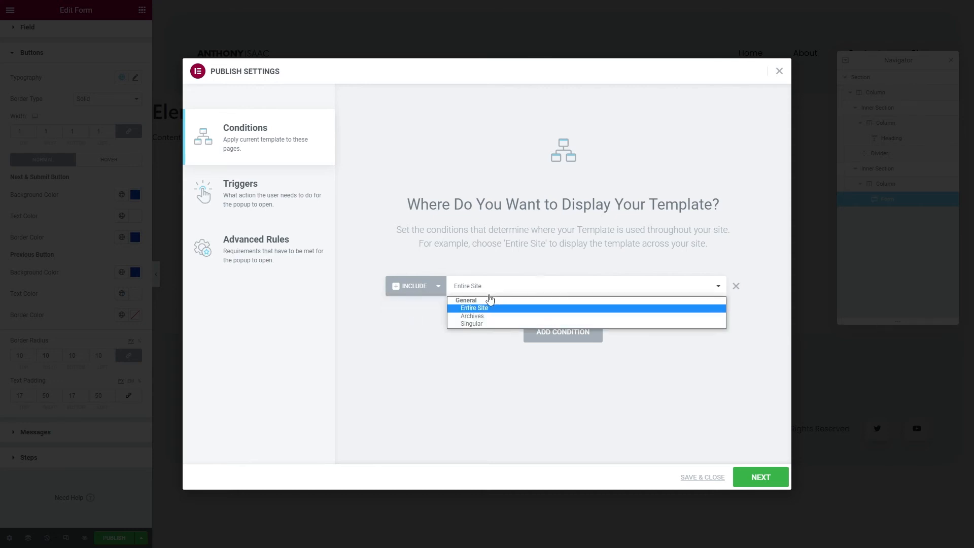
left_click(483, 308)
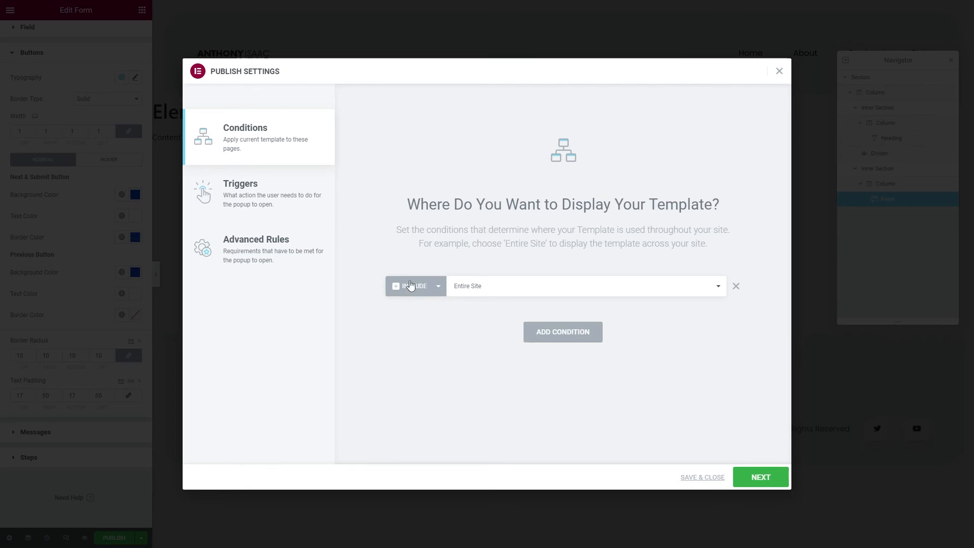
Add a second display condition that excludes the Singular Front Page from showing the popup.
left_click(536, 339)
left_click(438, 314)
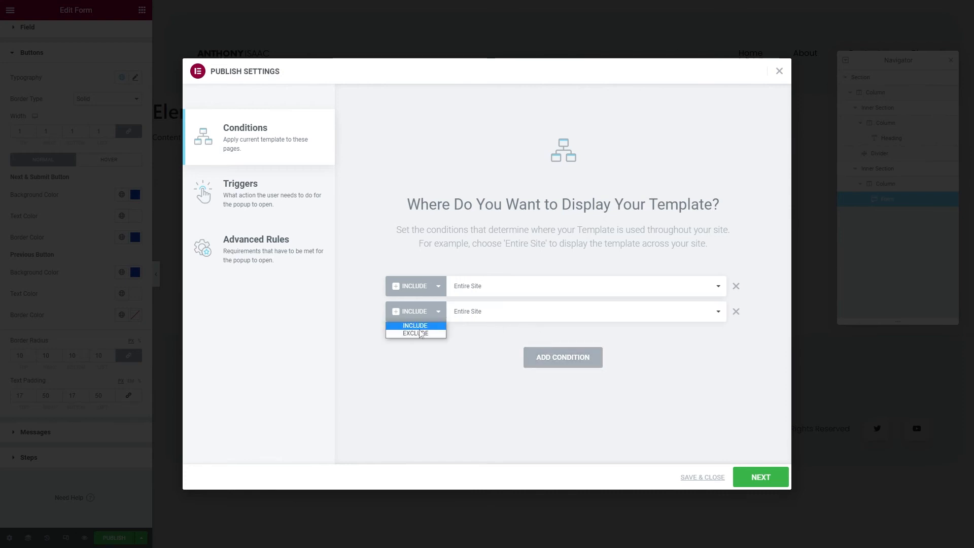
left_click(420, 334)
left_click(505, 320)
left_click(435, 328)
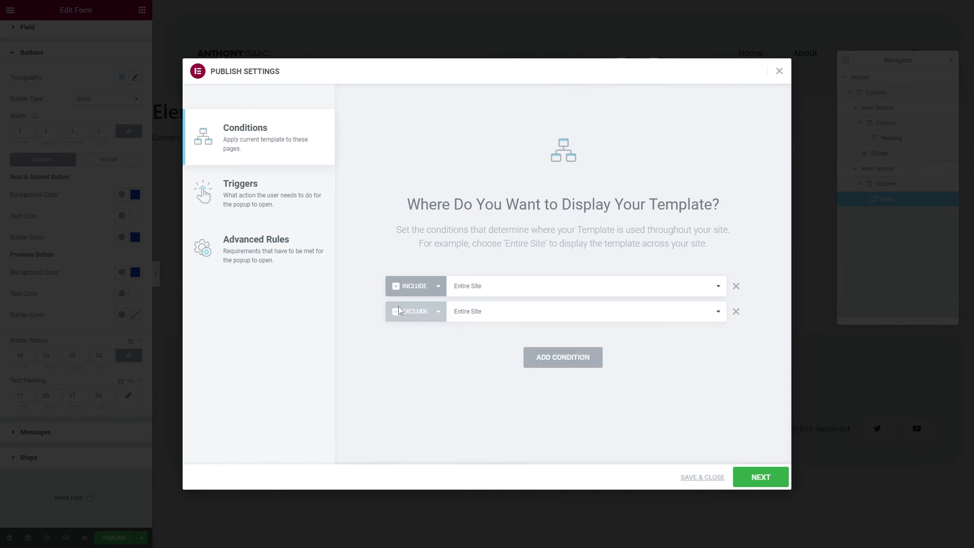
left_click(504, 318)
left_click(473, 352)
left_click(585, 320)
scroll(609, 380, "down", 1)
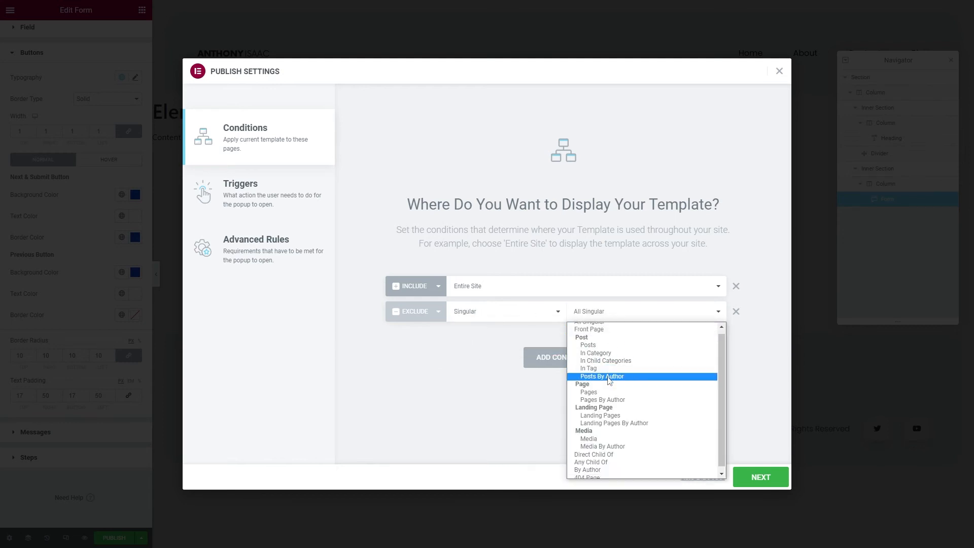
scroll(638, 464, "up", 1)
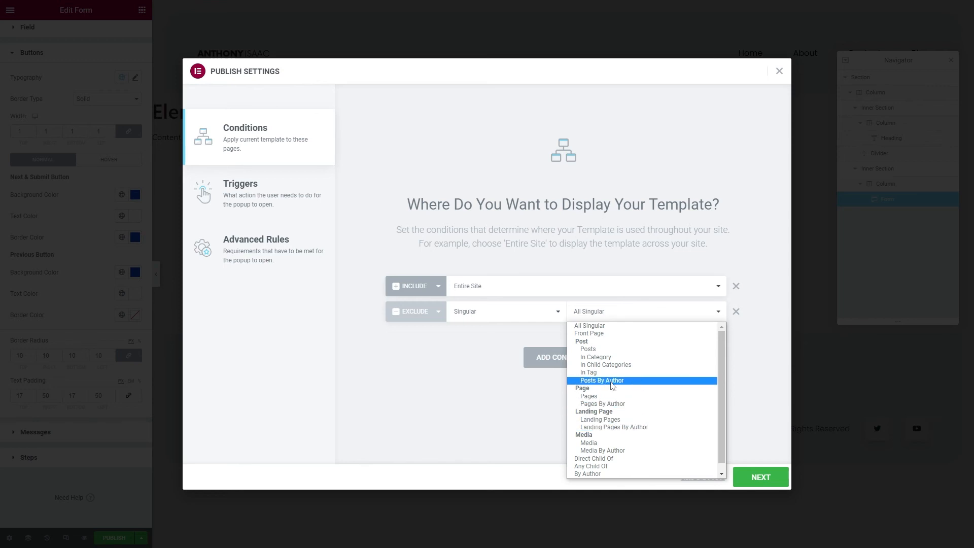
left_click(609, 338)
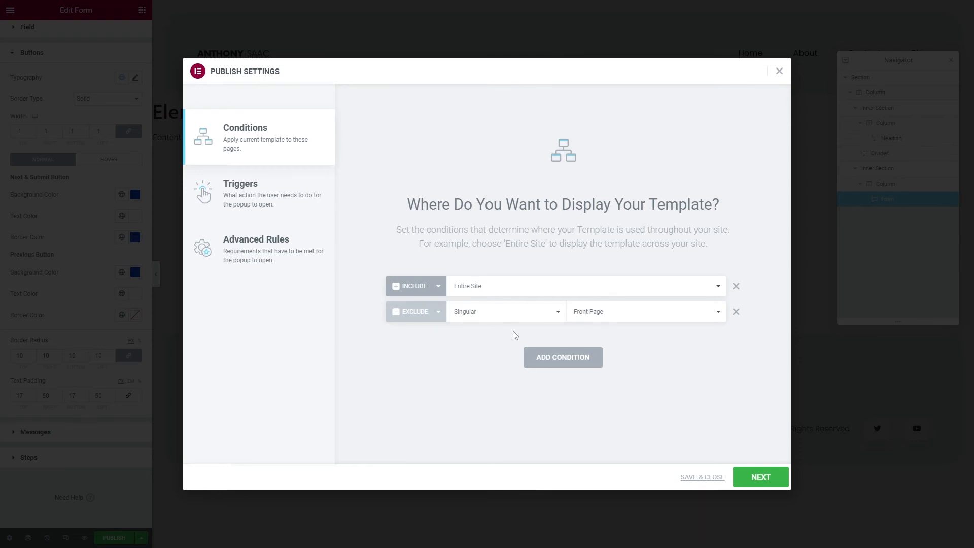
Try the popup's On Page Load trigger with a delay of 10 seconds and switch it off again.
left_click(282, 198)
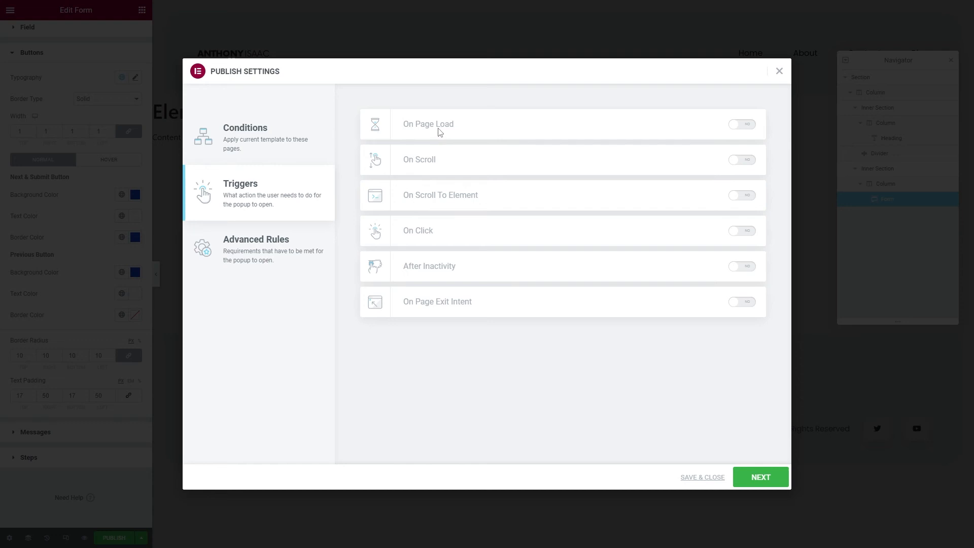
left_click(741, 126)
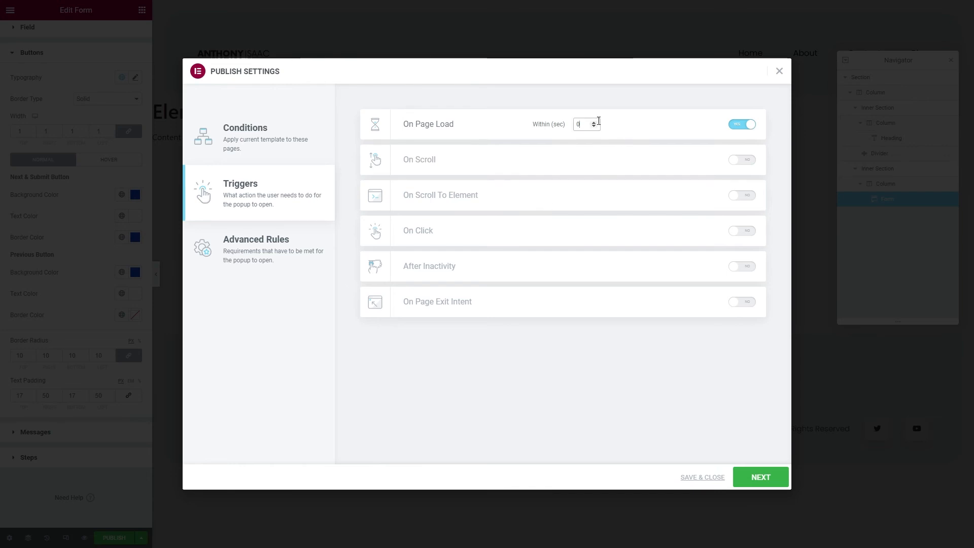
left_click(594, 122)
left_click(594, 122)
left_click(593, 122)
left_click(594, 123)
double_click(586, 123)
type("10")
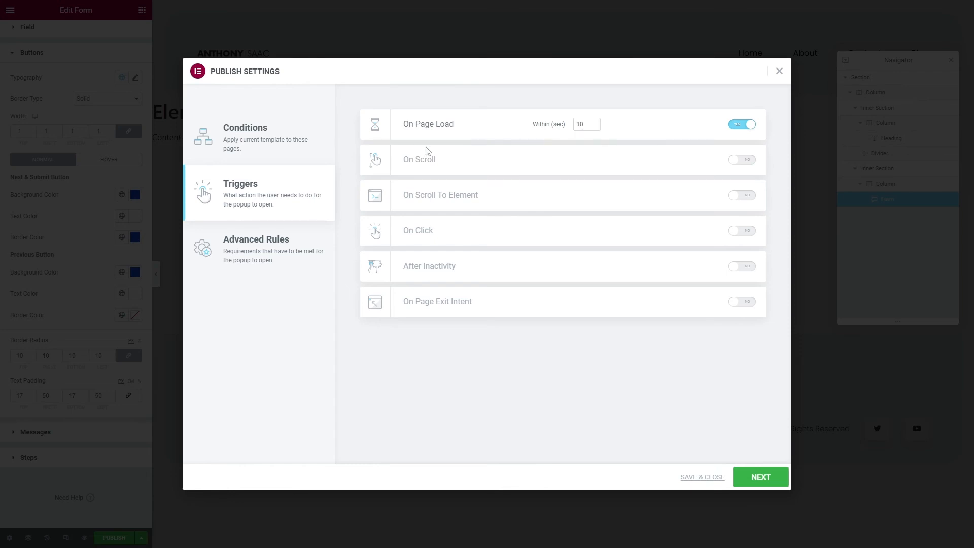
left_click(741, 127)
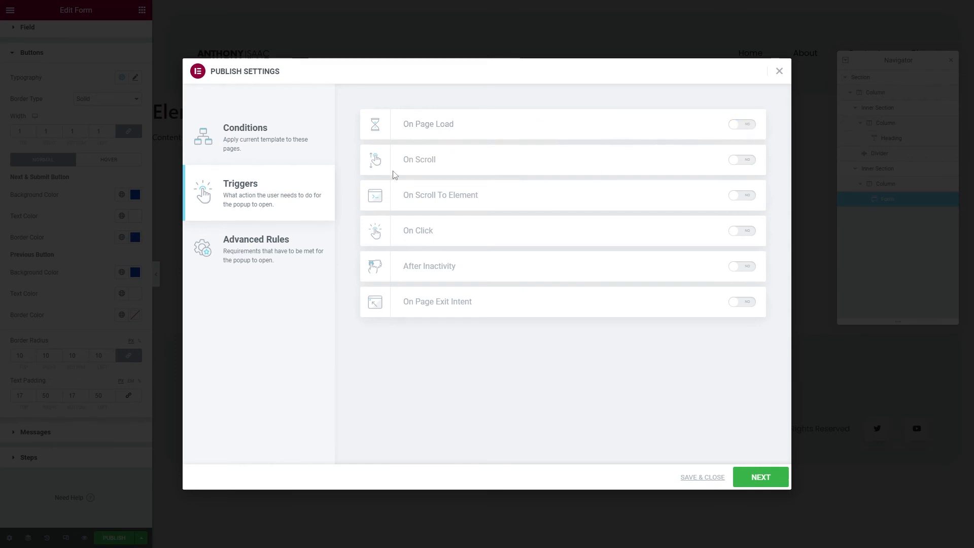
Enable the triggers On Scroll (Down, 50%), On Page Exit Intent and After Inactivity (30 seconds) for the popup.
left_click(744, 169)
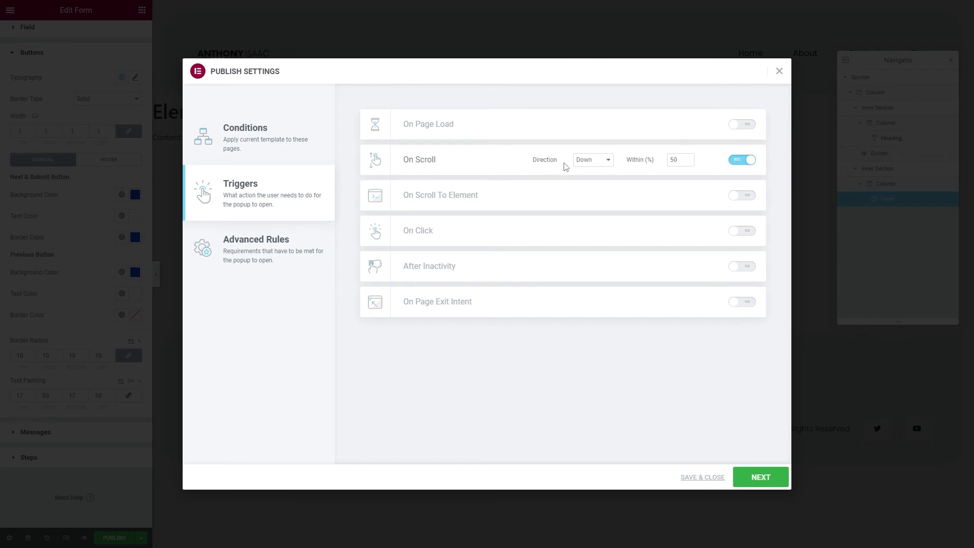
left_click(603, 164)
left_click(604, 173)
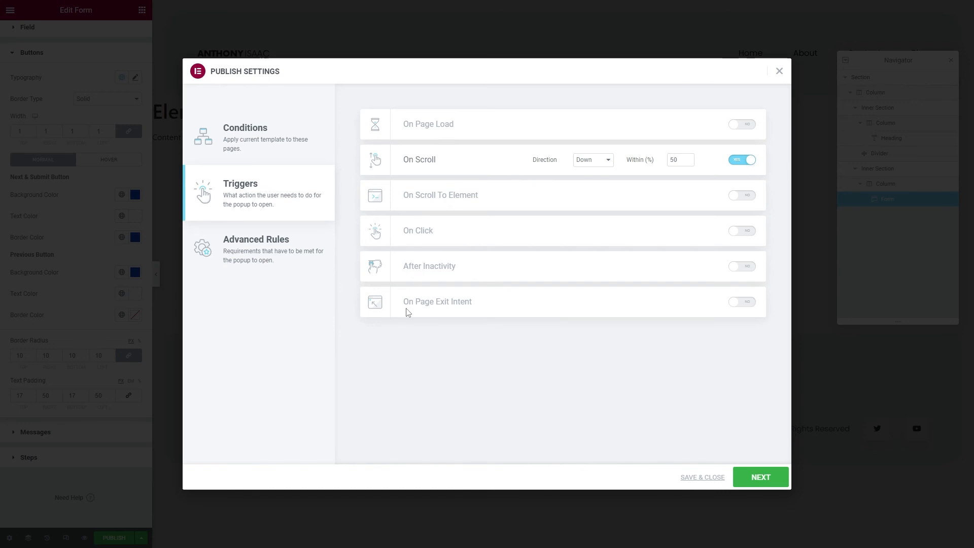
left_click(745, 304)
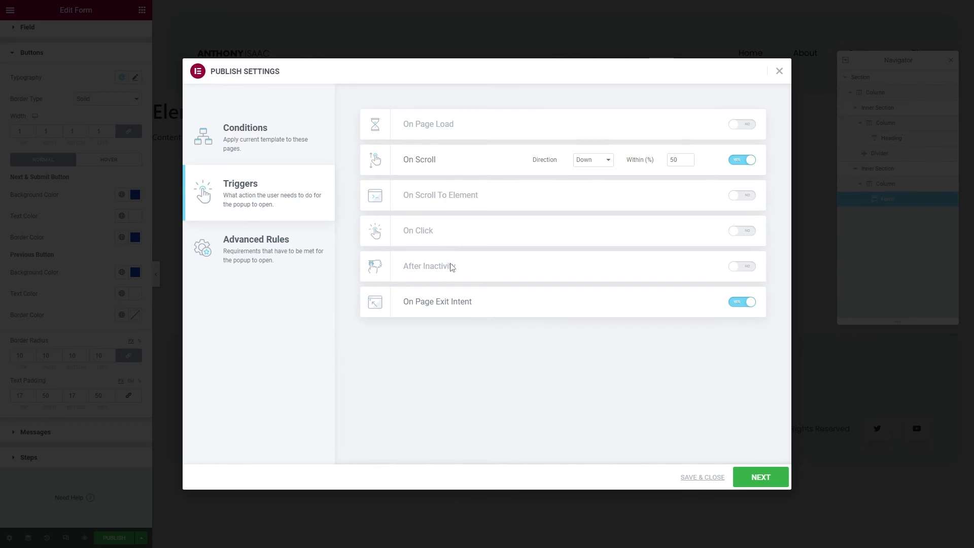
left_click(741, 266)
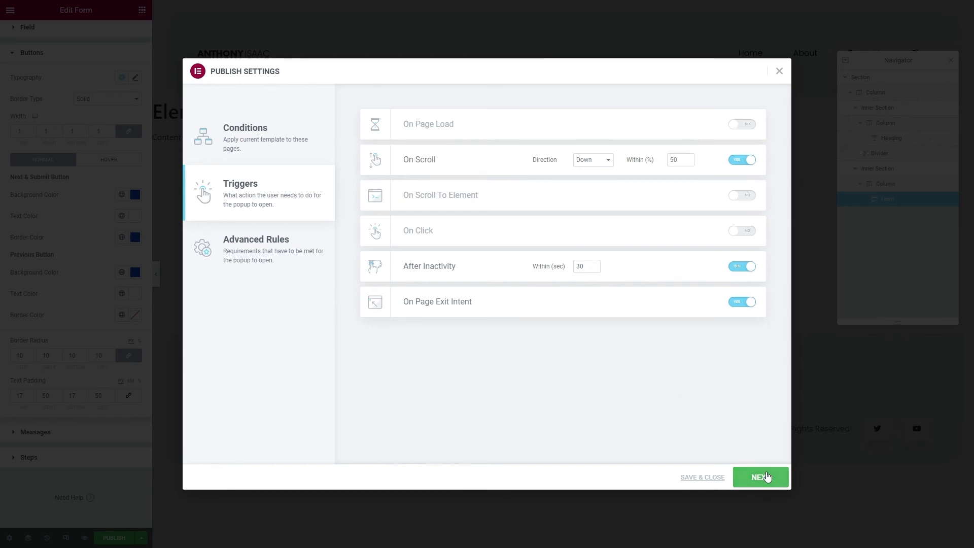
Try the advanced rules for showing after 3 page views and hiding for logged-in users, switching both off again.
left_click(768, 477)
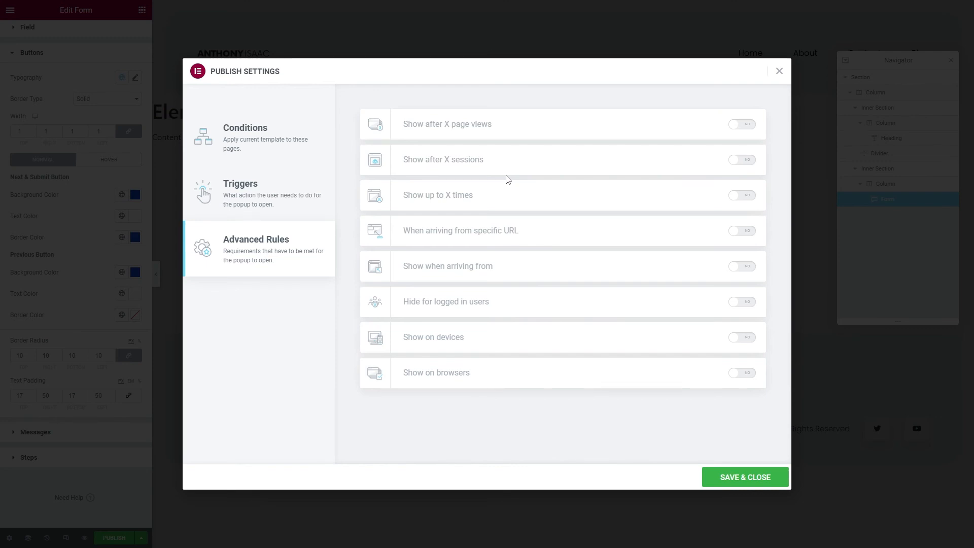
left_click(748, 129)
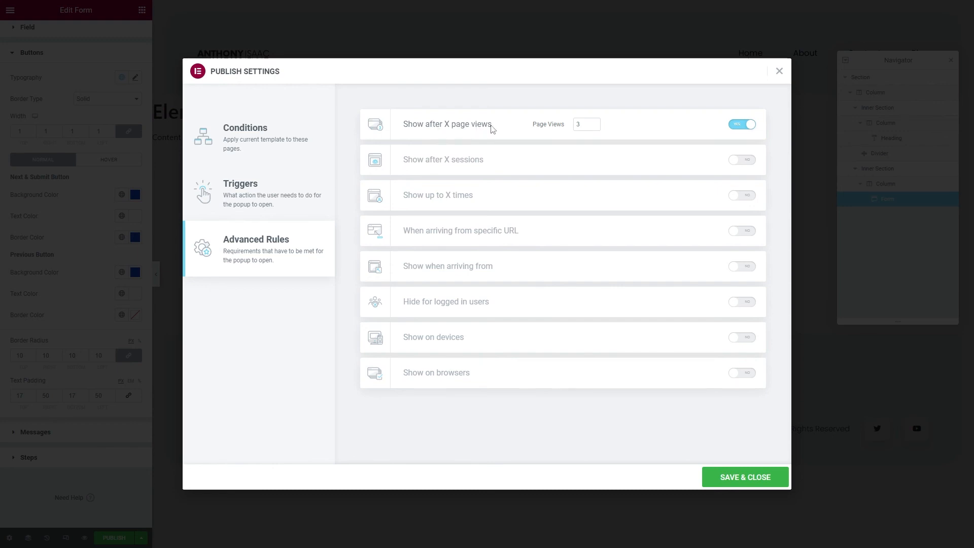
left_click(741, 127)
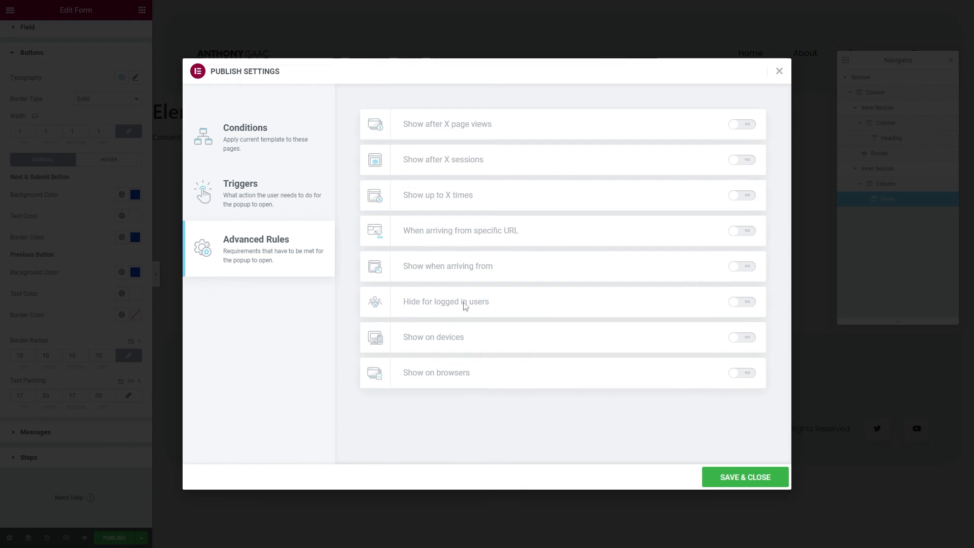
left_click(741, 304)
left_click(553, 303)
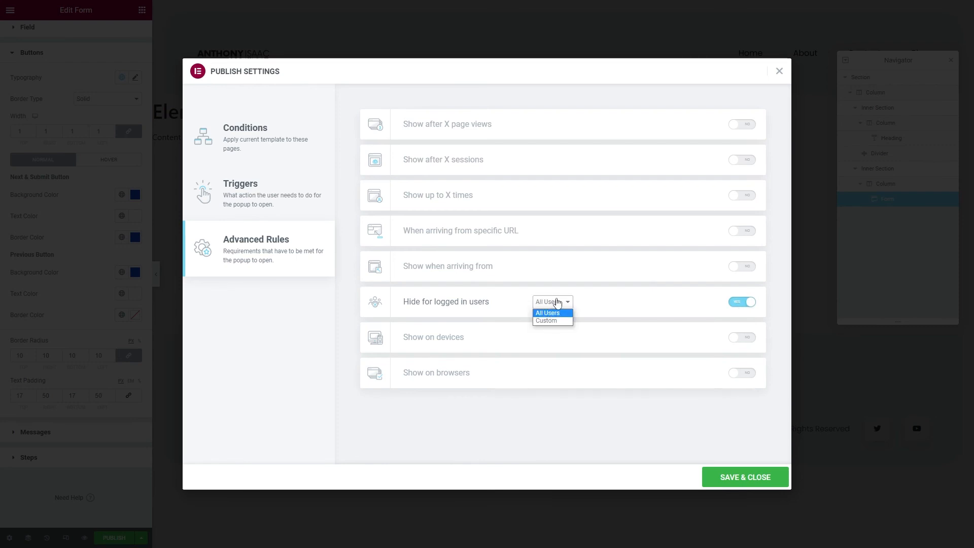
left_click(623, 312)
left_click(737, 305)
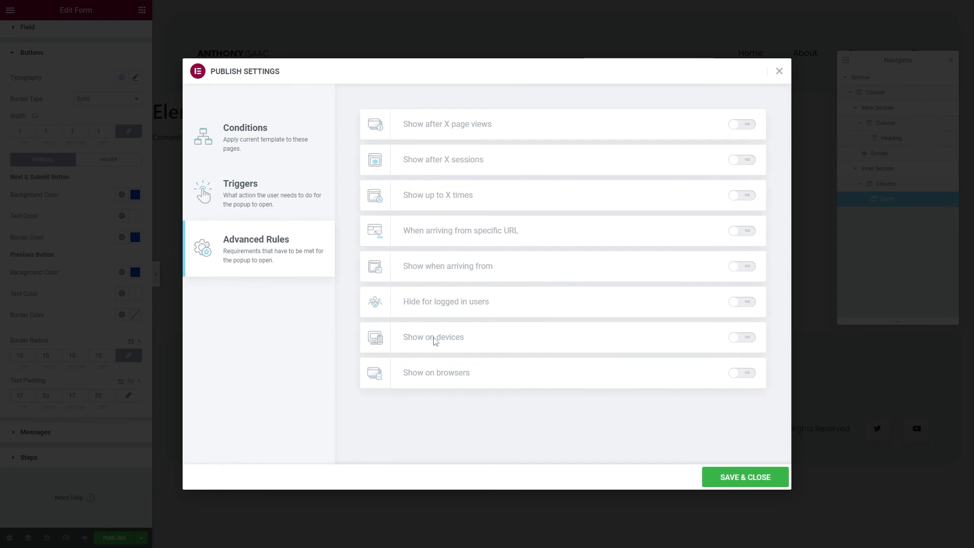
Restrict the popup to Desktop devices in the advanced rules and save the publish settings.
left_click(746, 339)
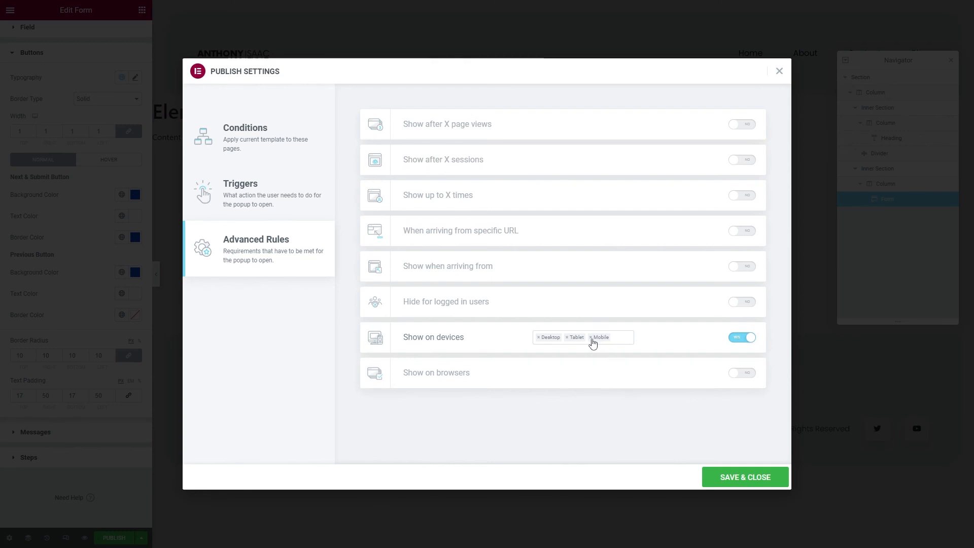
left_click(591, 337)
left_click(567, 338)
left_click(500, 337)
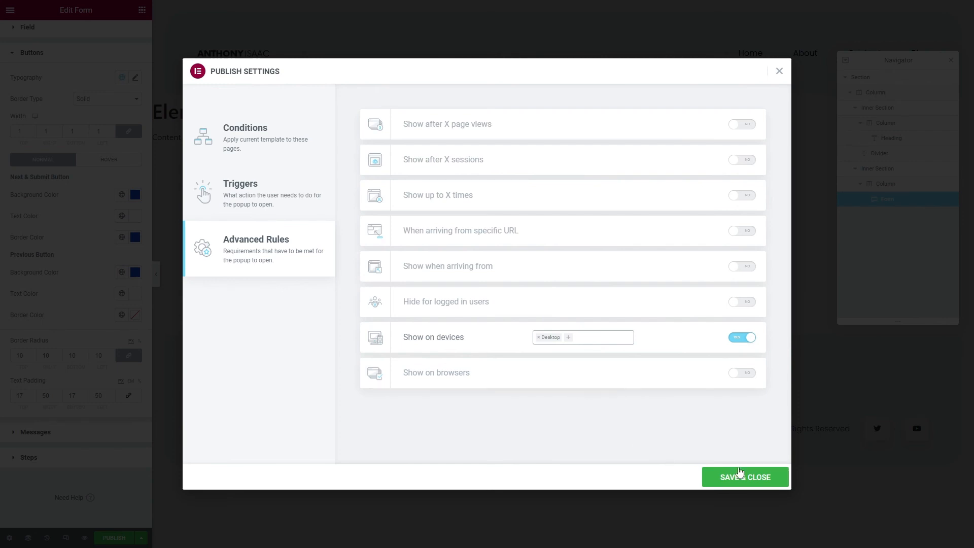
left_click(737, 475)
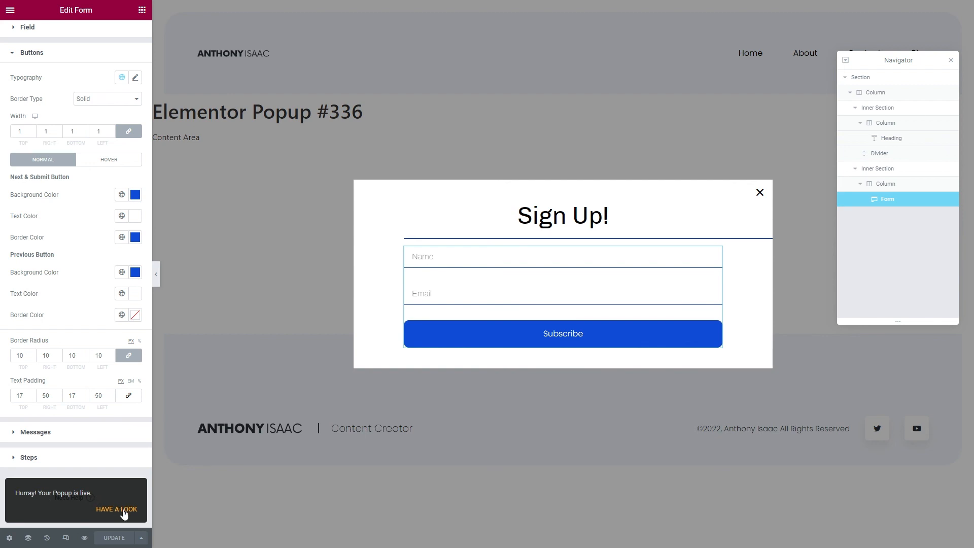
View the live popup page, trigger the sign-up popup with exit intent and close it.
left_click(122, 510)
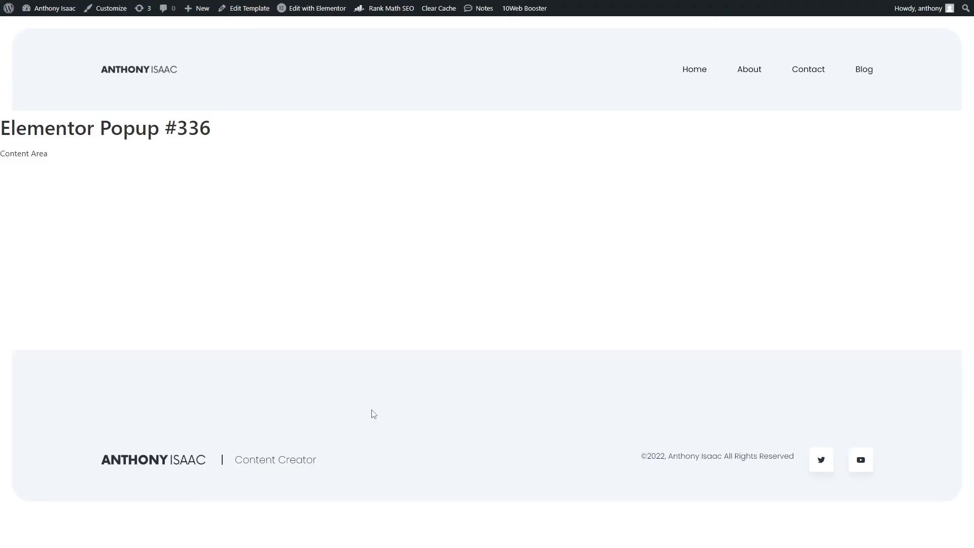
key("F11")
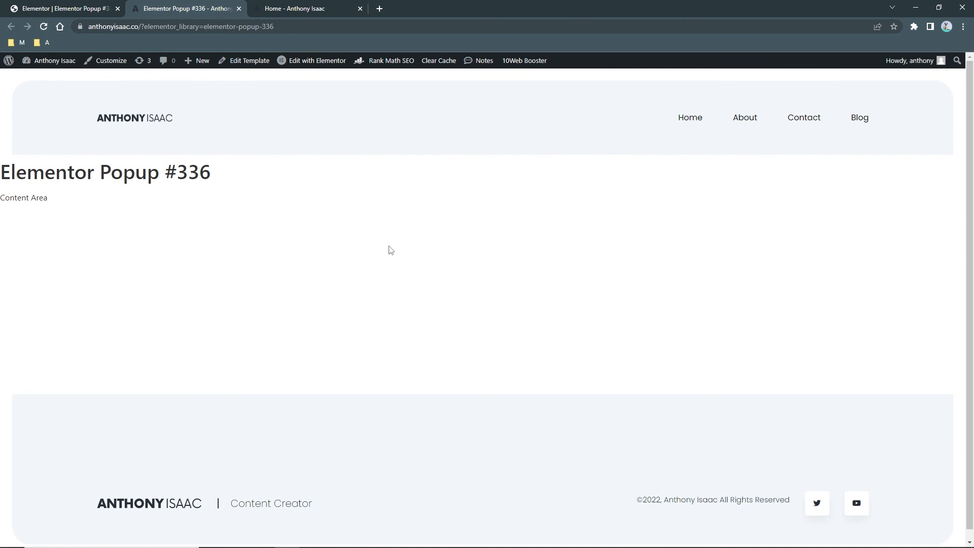
mouse_move(355, 19)
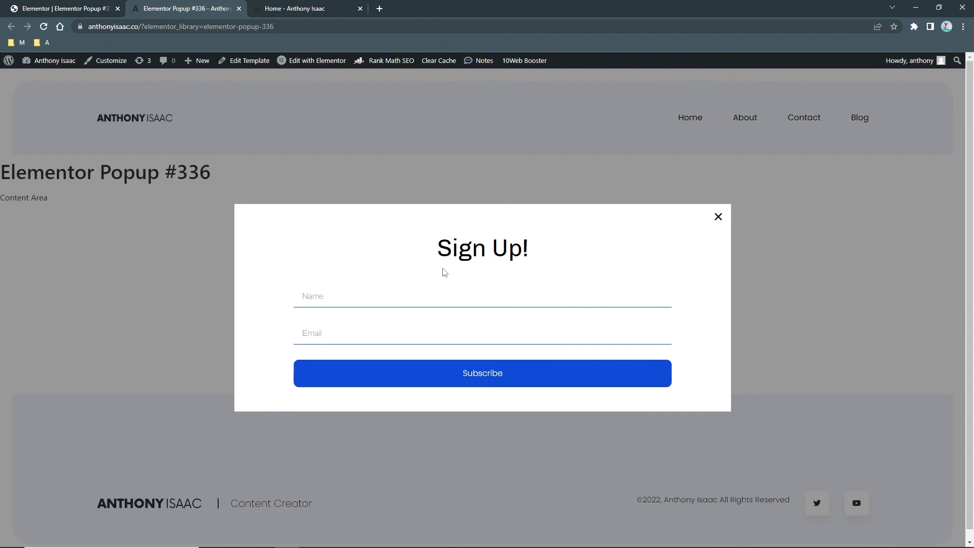
left_click(718, 217)
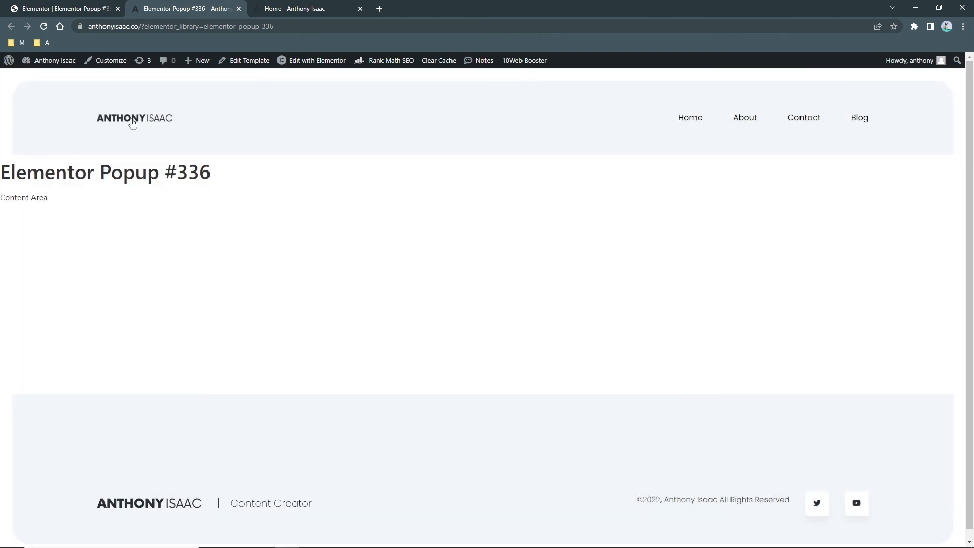
Go to the WordPress dashboard and view Elementor's list of form submissions.
left_click(58, 65)
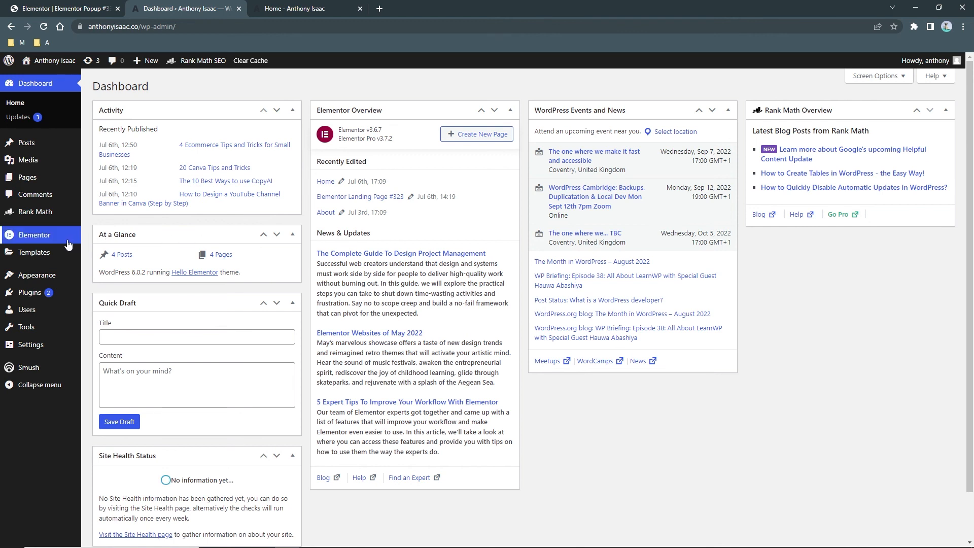
mouse_move(57, 244)
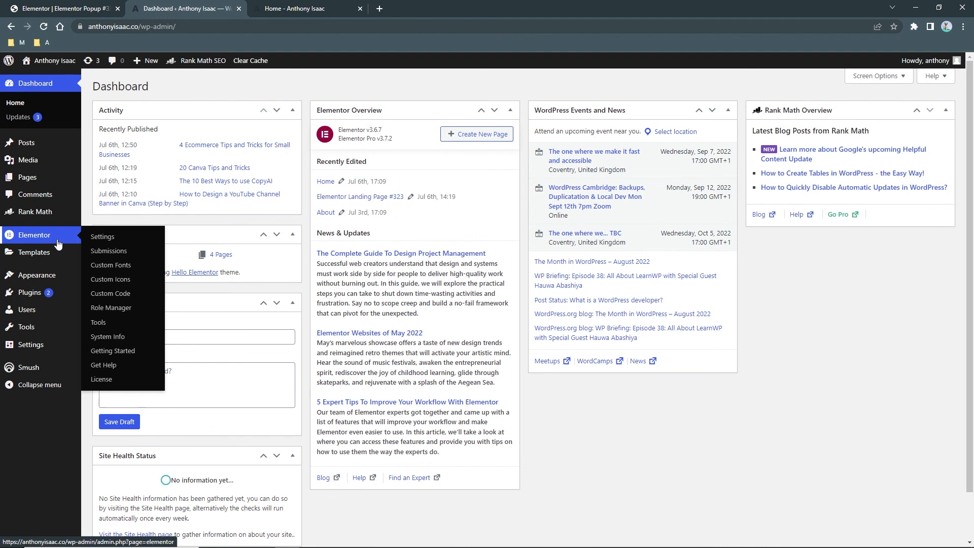
left_click(120, 255)
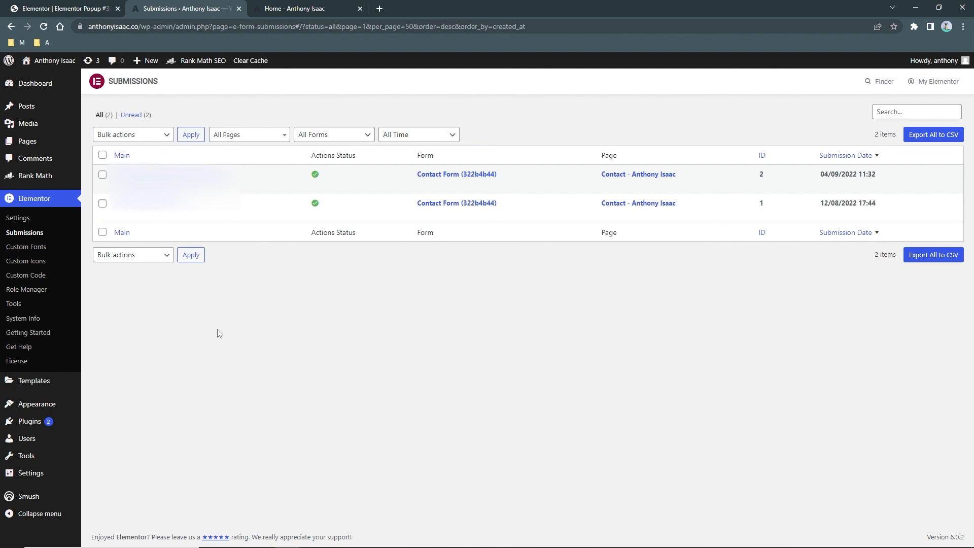
Dismiss the home page's Get In Touch popup and test the sign-up popup's scroll trigger on the Contact page.
left_click(299, 9)
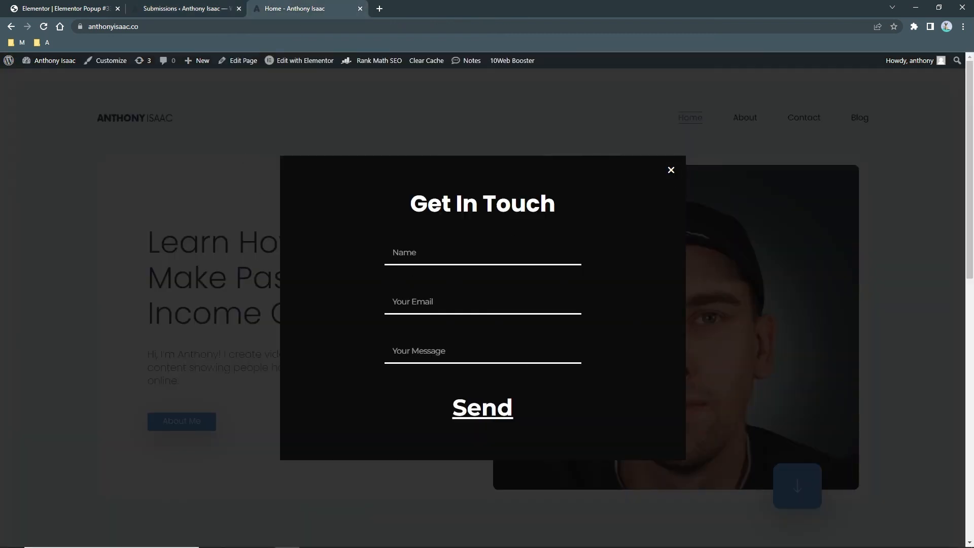
left_click(670, 173)
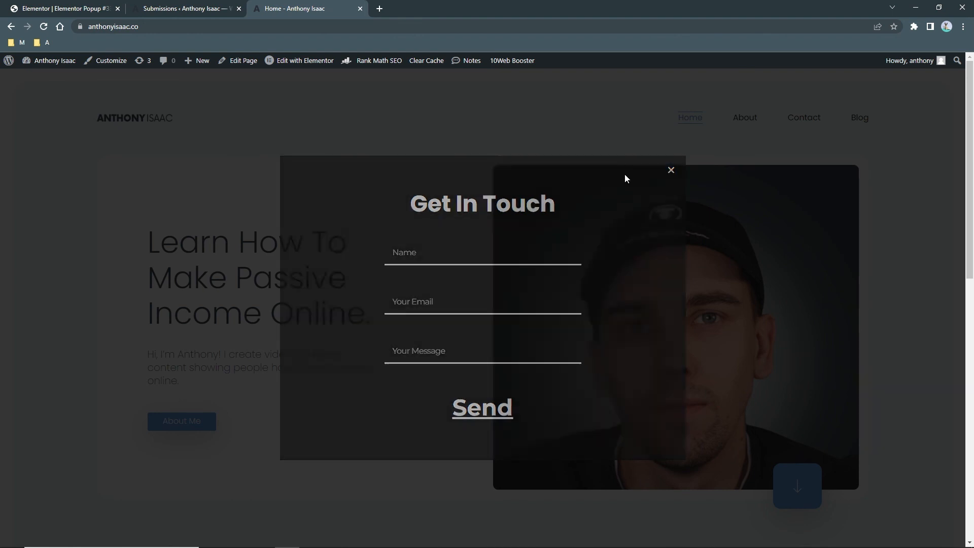
left_click(805, 118)
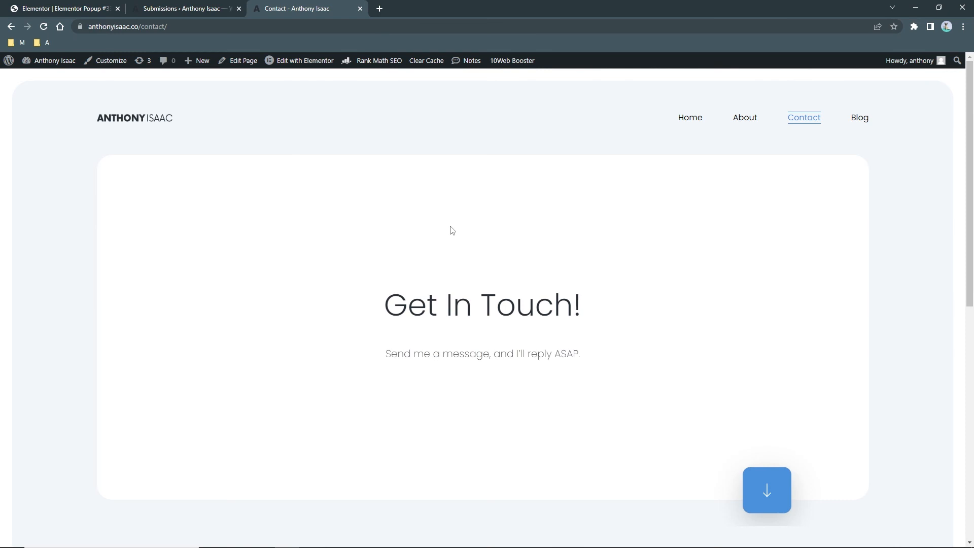
scroll(453, 230, "down", 9)
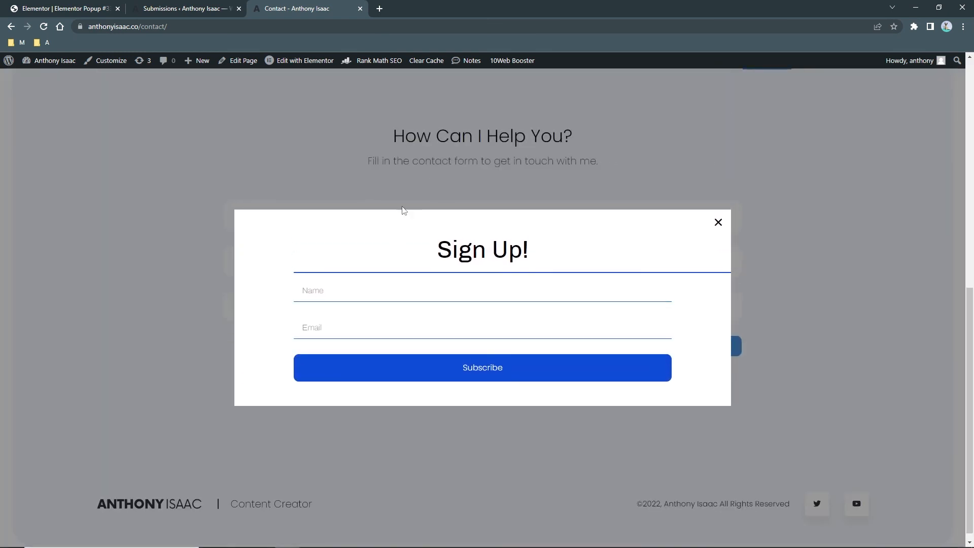